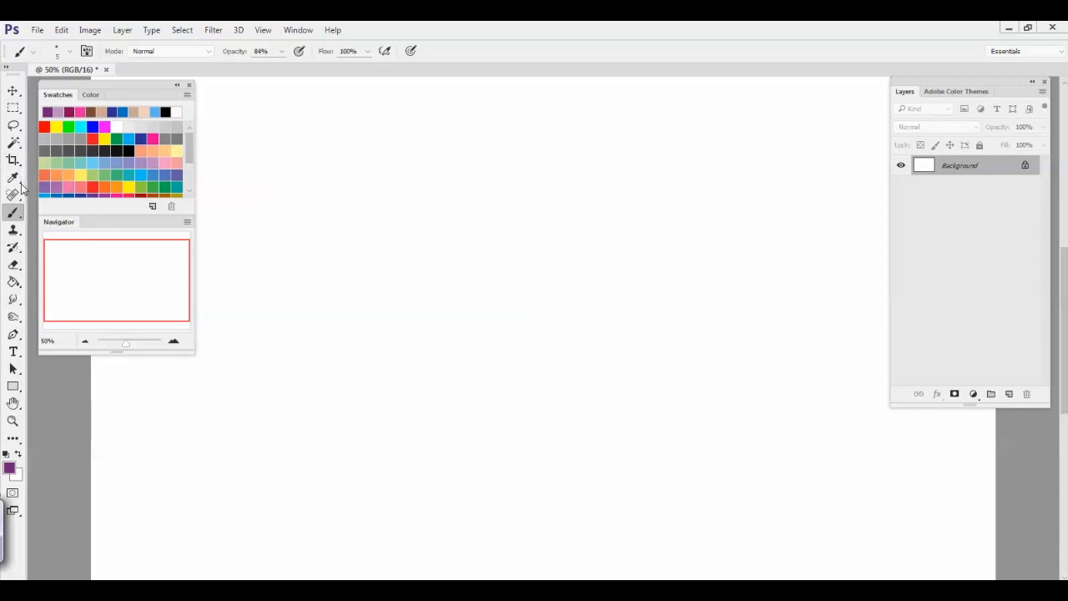
pyautogui.click(14, 177)
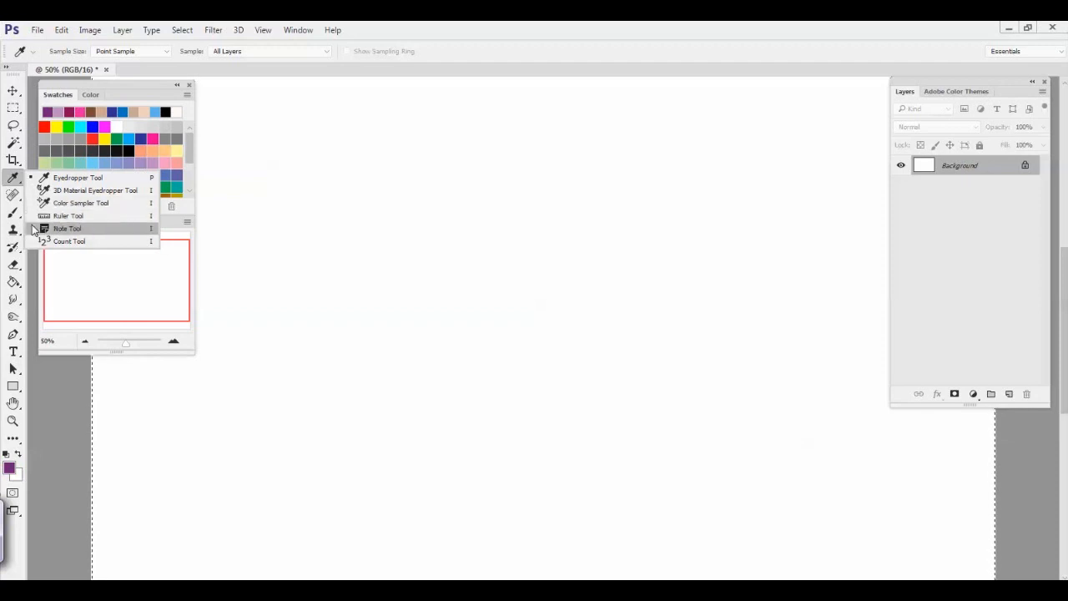
pyautogui.click(10, 184)
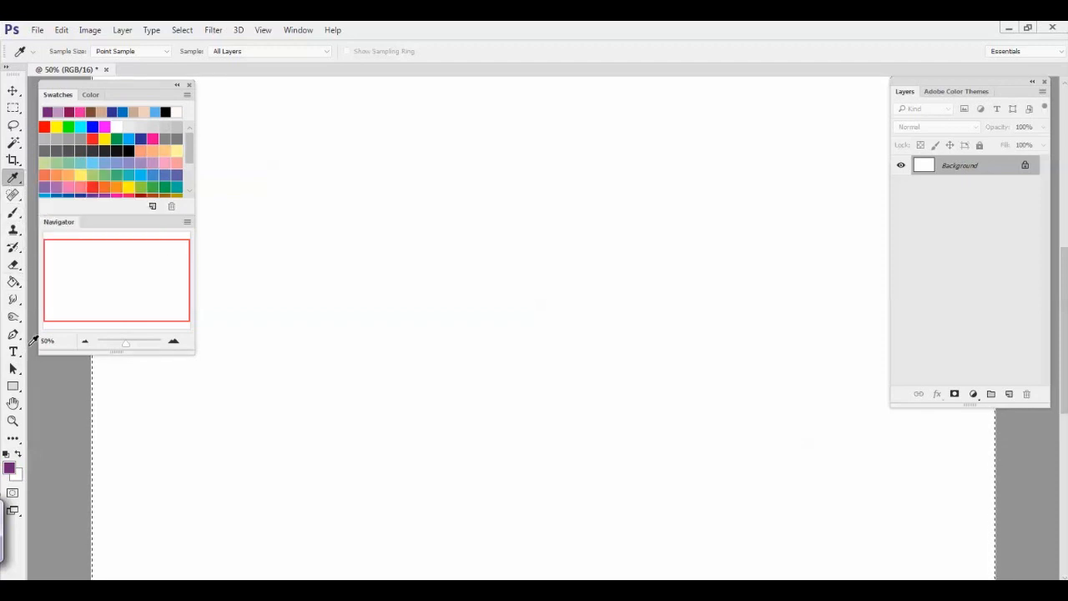
pyautogui.press('b')
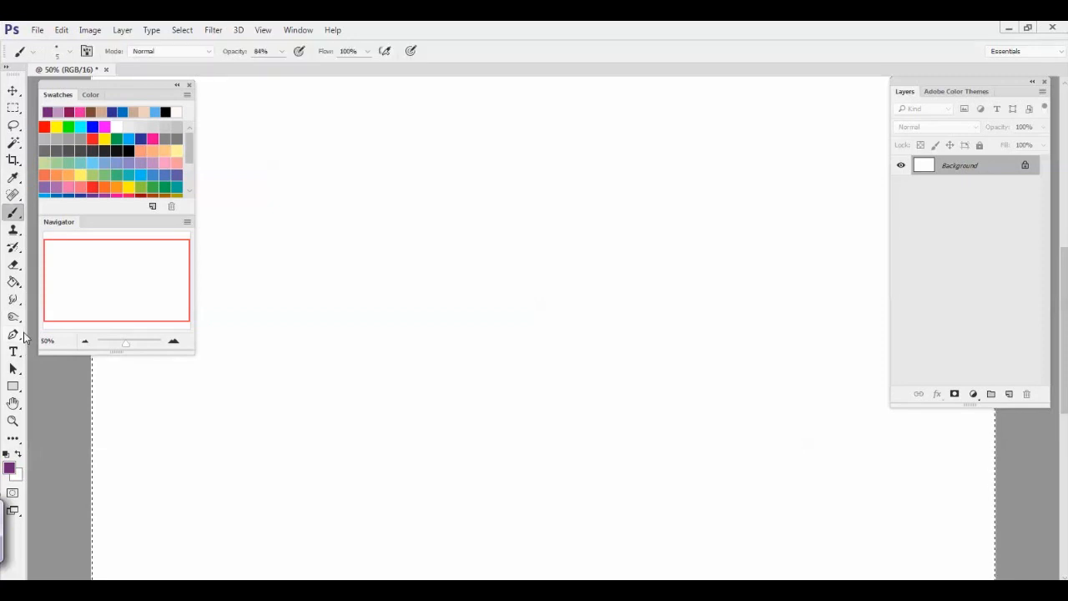
pyautogui.press('m')
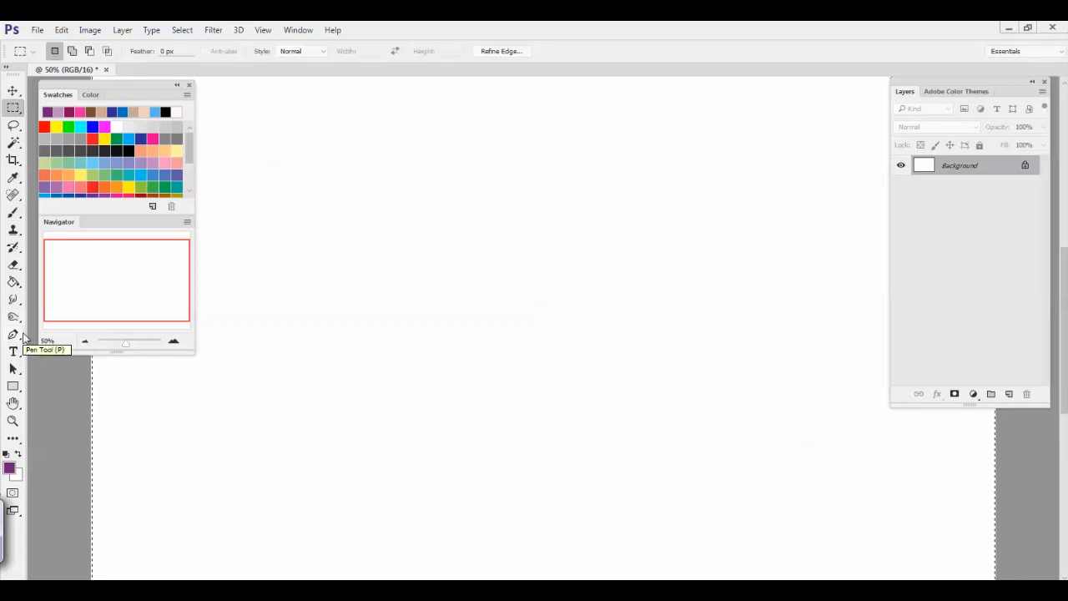
pyautogui.click(14, 125)
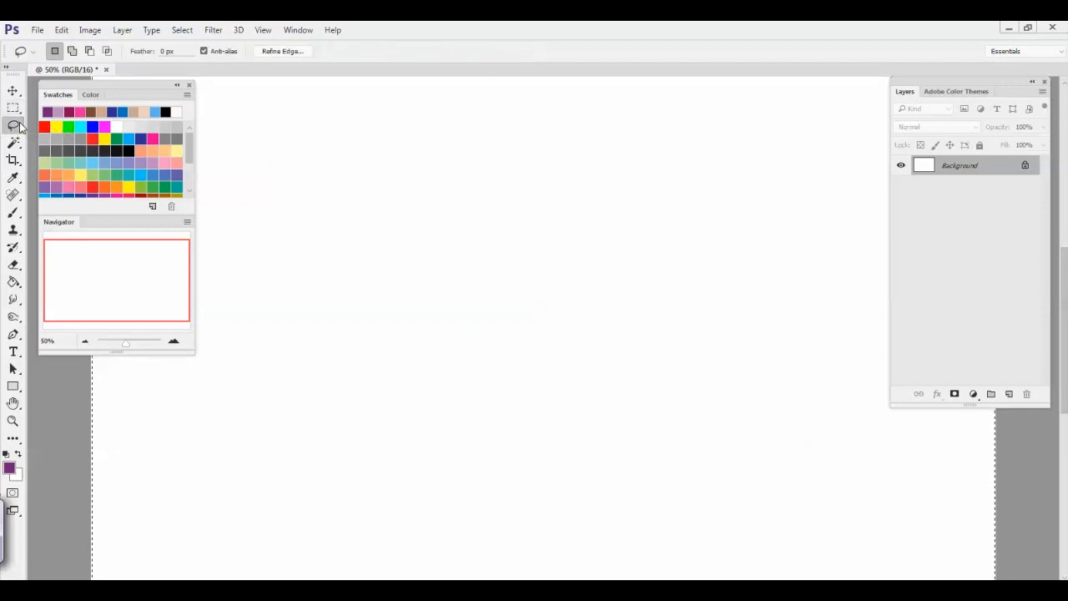
pyautogui.click(16, 267)
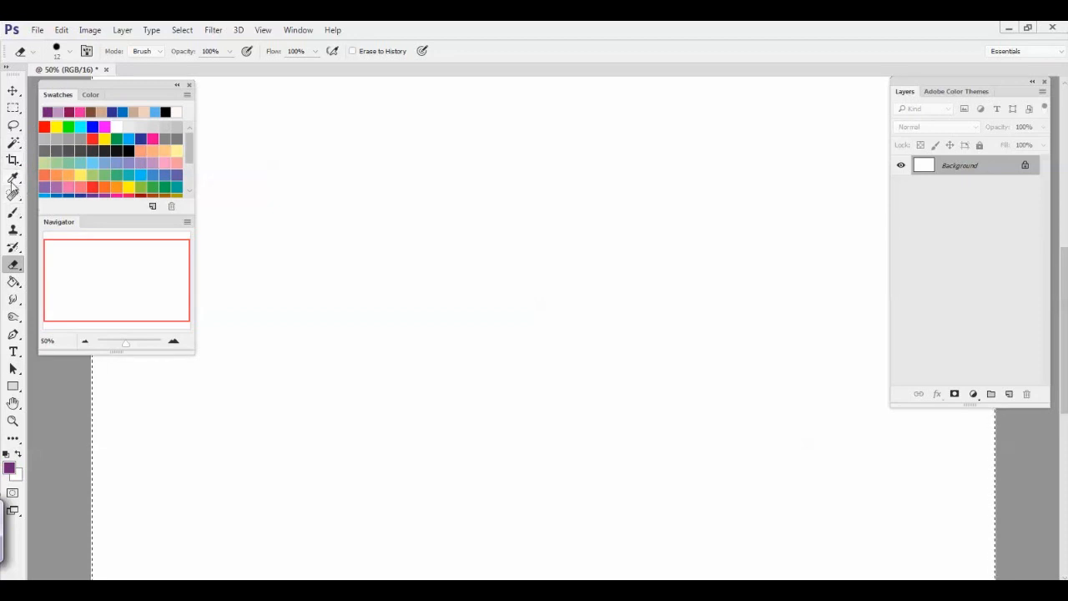
# Draw a thin purple curve with the Pencil tool, and a thicker one beside it at a 17 px tip size
pyautogui.click(14, 214)
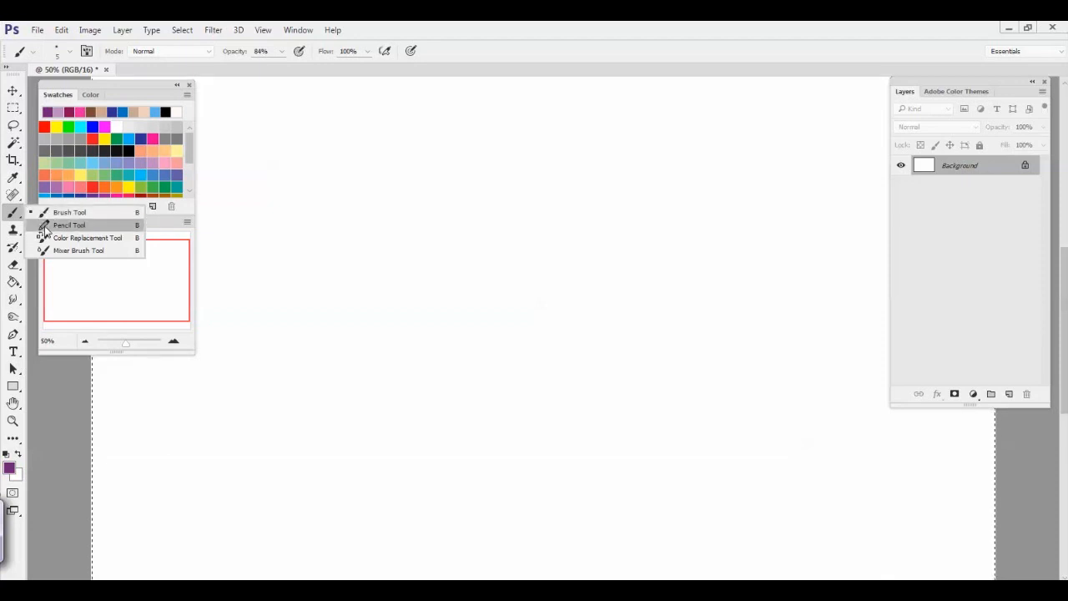
pyautogui.click(69, 226)
pyautogui.moveTo(458, 325)
pyautogui.mouseDown()
pyautogui.moveTo(449, 444)
pyautogui.moveTo(380, 459)
pyautogui.mouseUp()
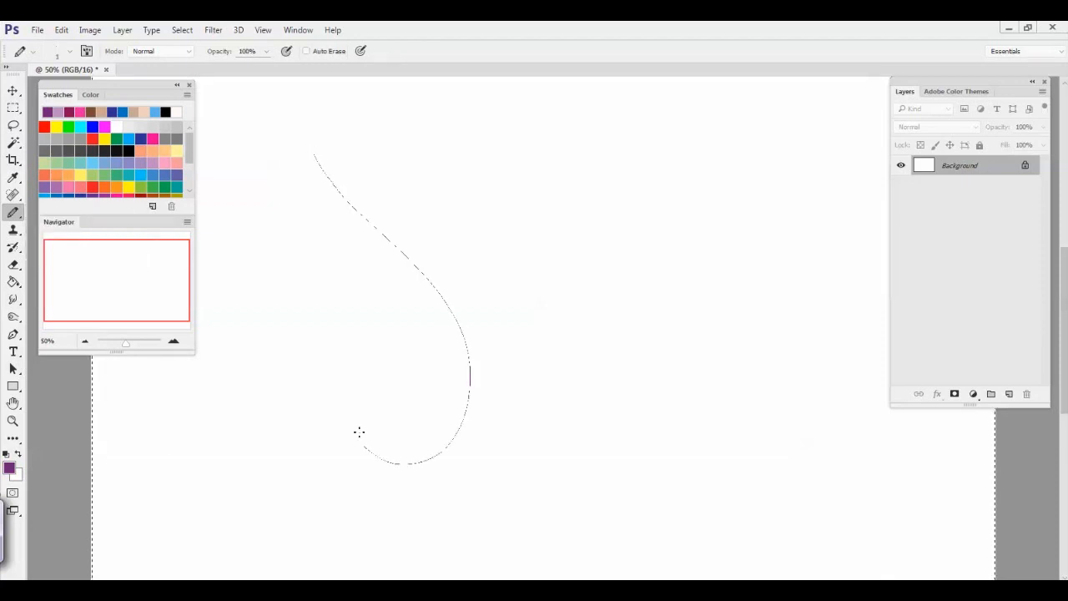
pyautogui.rightClick(307, 353)
pyautogui.click(381, 387)
pyautogui.moveTo(280, 205)
pyautogui.mouseDown()
pyautogui.moveTo(321, 278)
pyautogui.moveTo(328, 458)
pyautogui.moveTo(219, 457)
pyautogui.mouseUp()
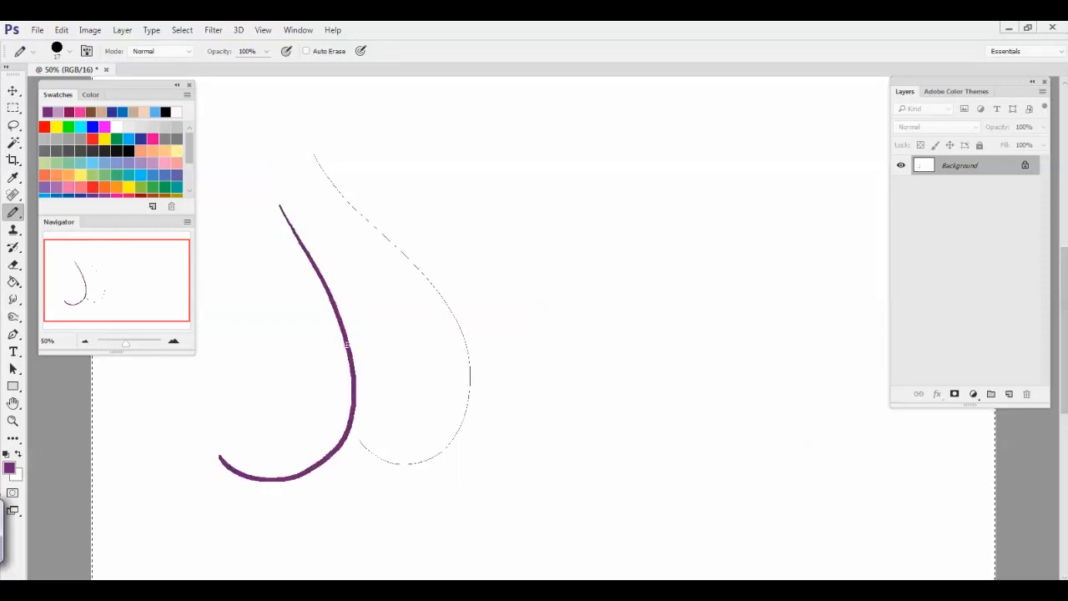
# Paint a smooth purple curve between the two pencil curves with the Brush tool at 84% opacity
pyautogui.hotkey('ctrl', '+')
pyautogui.hotkey('ctrl', '+')
pyautogui.hotkey('ctrl', '+')
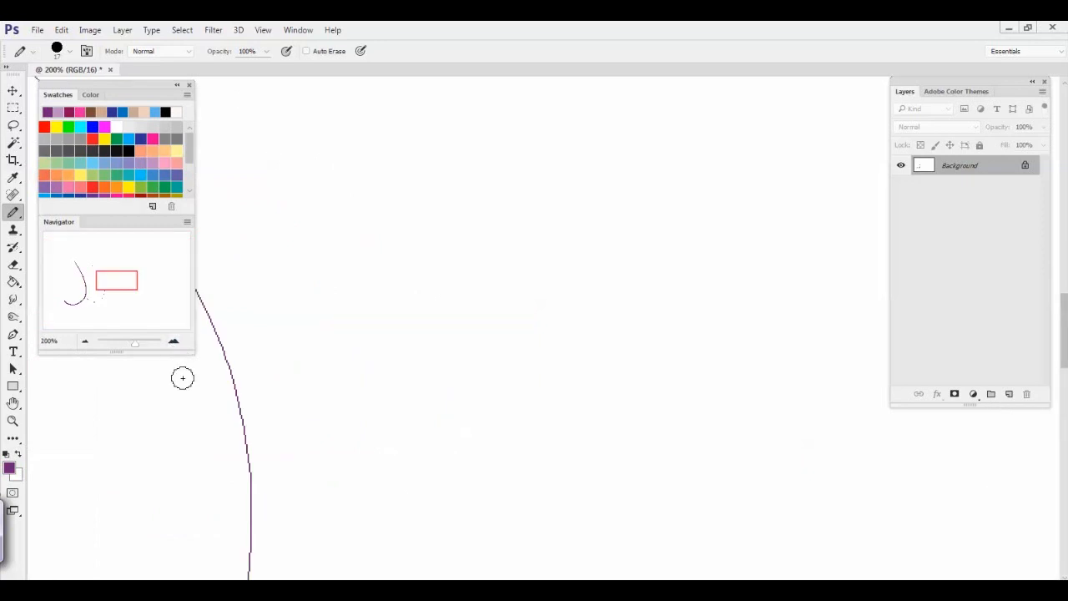
pyautogui.rightClick(196, 431)
pyautogui.moveTo(188, 431); pyautogui.dragTo(658, 406)
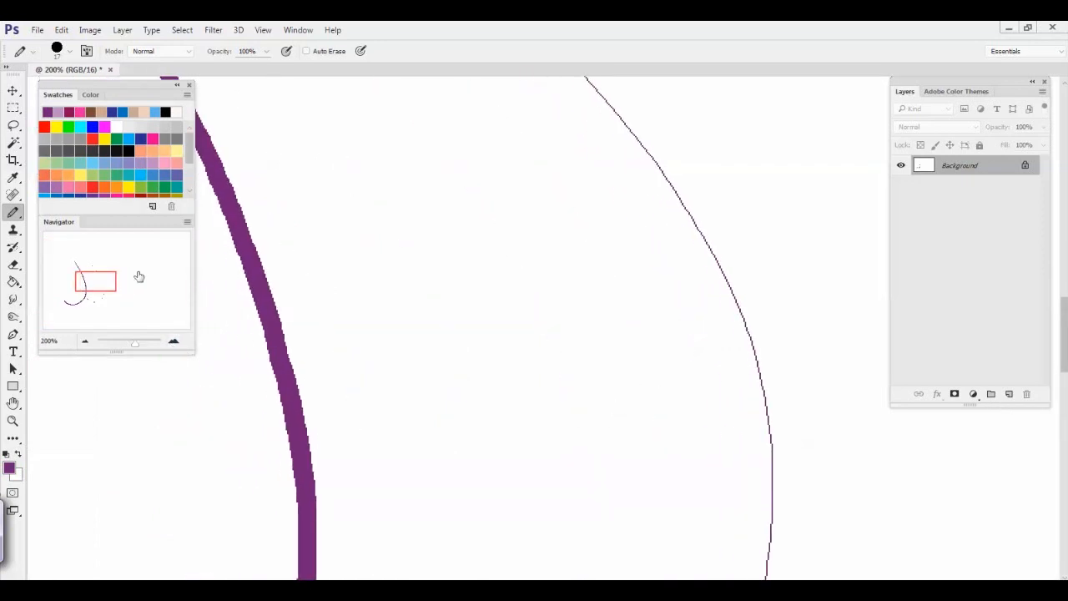
pyautogui.rightClick(13, 213)
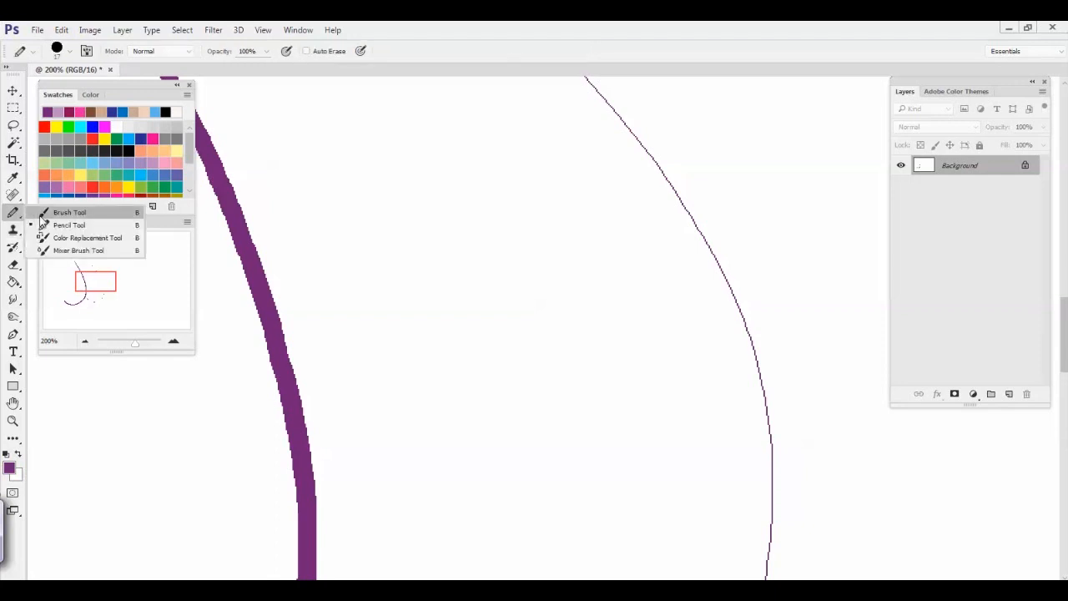
pyautogui.click(54, 210)
pyautogui.moveTo(269, 155)
pyautogui.mouseDown()
pyautogui.moveTo(348, 276)
pyautogui.moveTo(382, 537)
pyautogui.mouseUp()
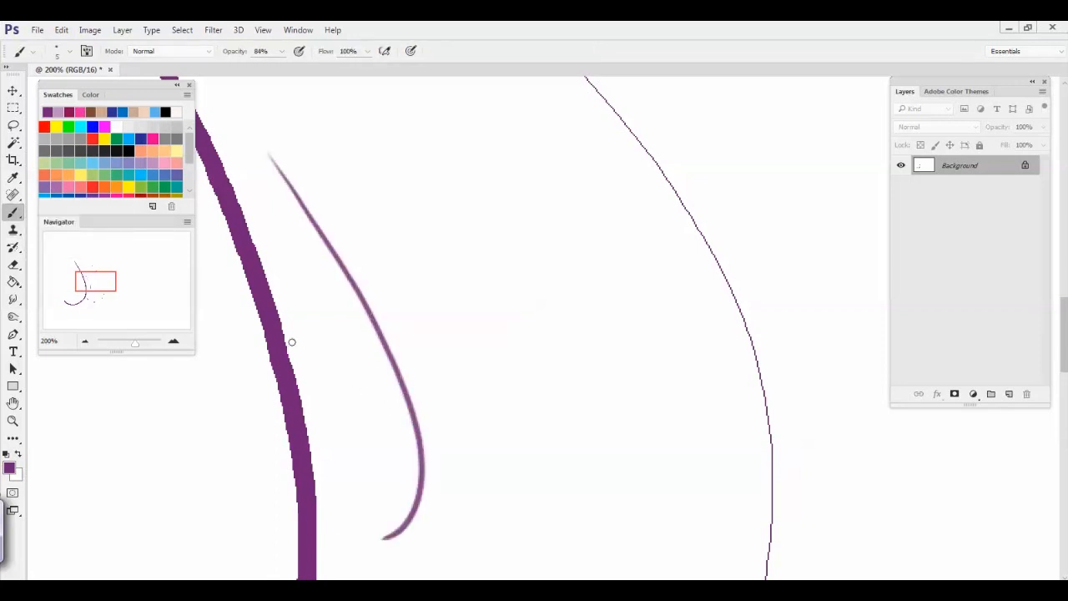
# Brush a second purple stroke beside the thick pencil curve and layer overlapping strokes on it to build up darker colour
pyautogui.moveTo(248, 154)
pyautogui.mouseDown()
pyautogui.moveTo(366, 452)
pyautogui.moveTo(344, 524)
pyautogui.moveTo(368, 426)
pyautogui.moveTo(346, 342)
pyautogui.moveTo(370, 413)
pyautogui.moveTo(371, 379)
pyautogui.moveTo(375, 443)
pyautogui.moveTo(338, 361)
pyautogui.moveTo(356, 420)
pyautogui.mouseUp()
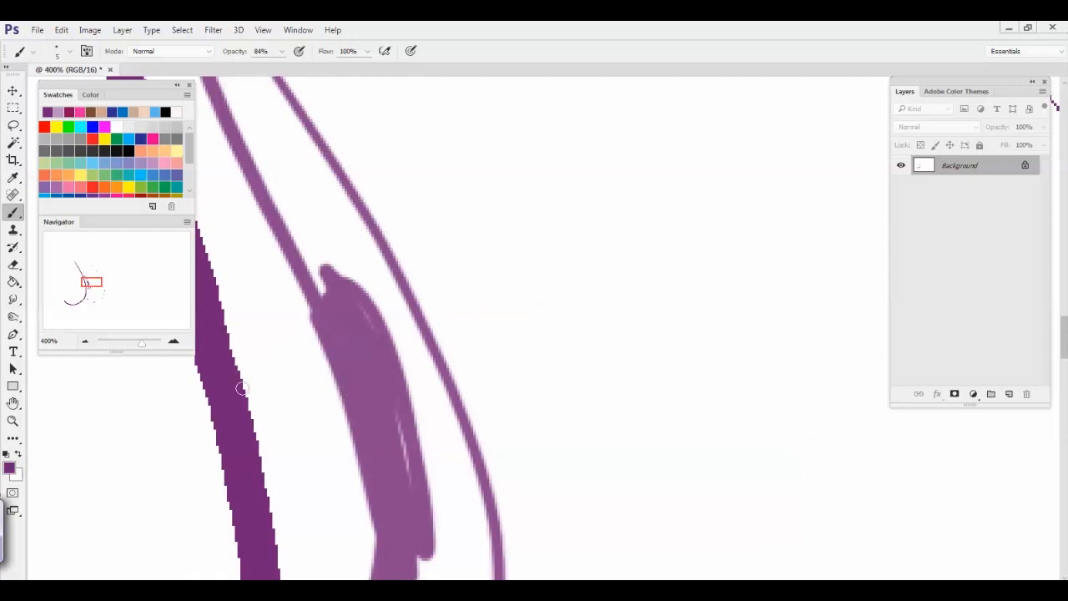
pyautogui.moveTo(324, 324)
pyautogui.mouseDown()
pyautogui.moveTo(381, 507)
pyautogui.moveTo(381, 482)
pyautogui.mouseUp()
pyautogui.moveTo(313, 325)
pyautogui.mouseDown()
pyautogui.moveTo(351, 418)
pyautogui.moveTo(272, 219)
pyautogui.mouseUp()
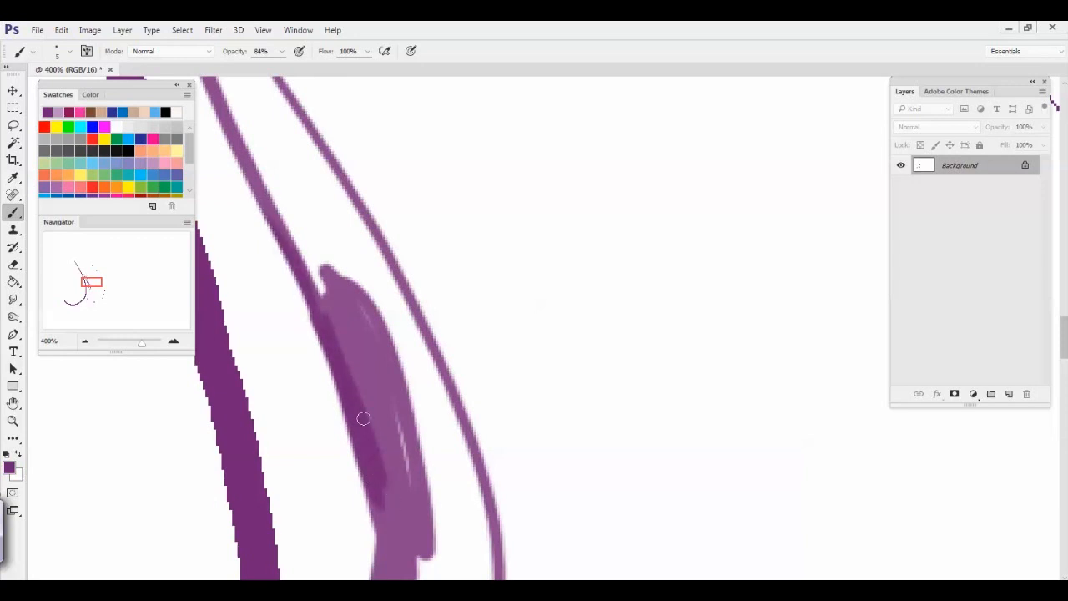
# Fill the whole canvas with the background colour in Normal mode at 100% opacity
pyautogui.hotkey('shift', 'F5')
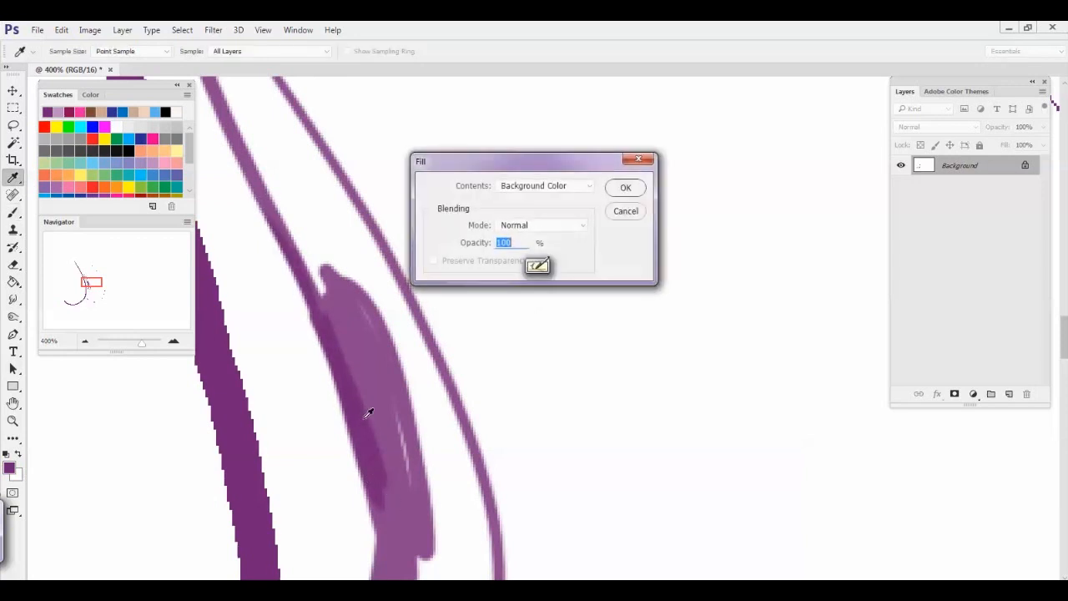
pyautogui.press('Return')
pyautogui.click(15, 234)
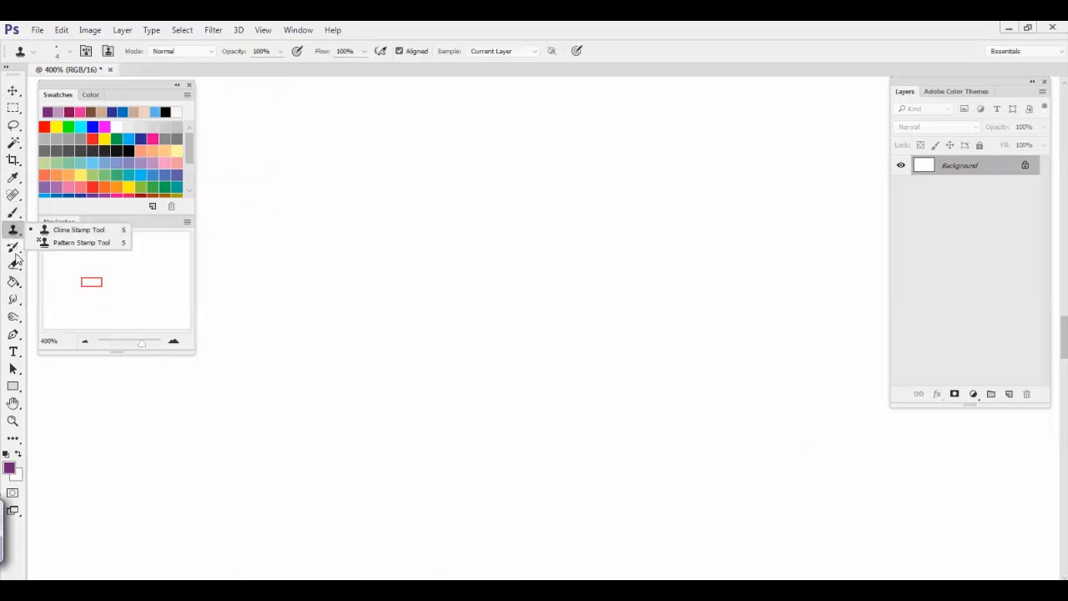
pyautogui.click(17, 248)
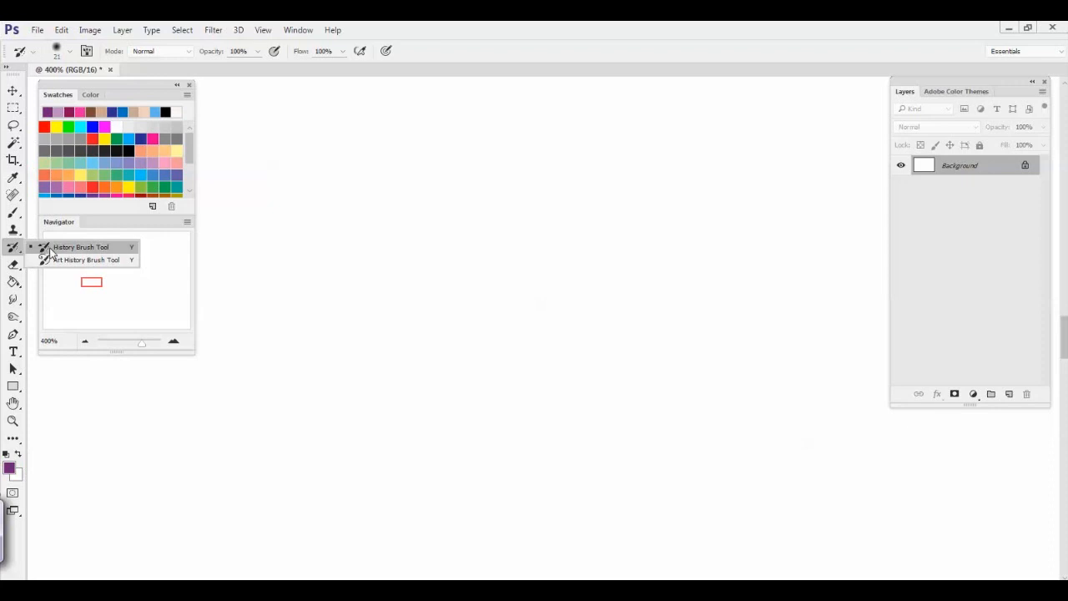
pyautogui.click(13, 265)
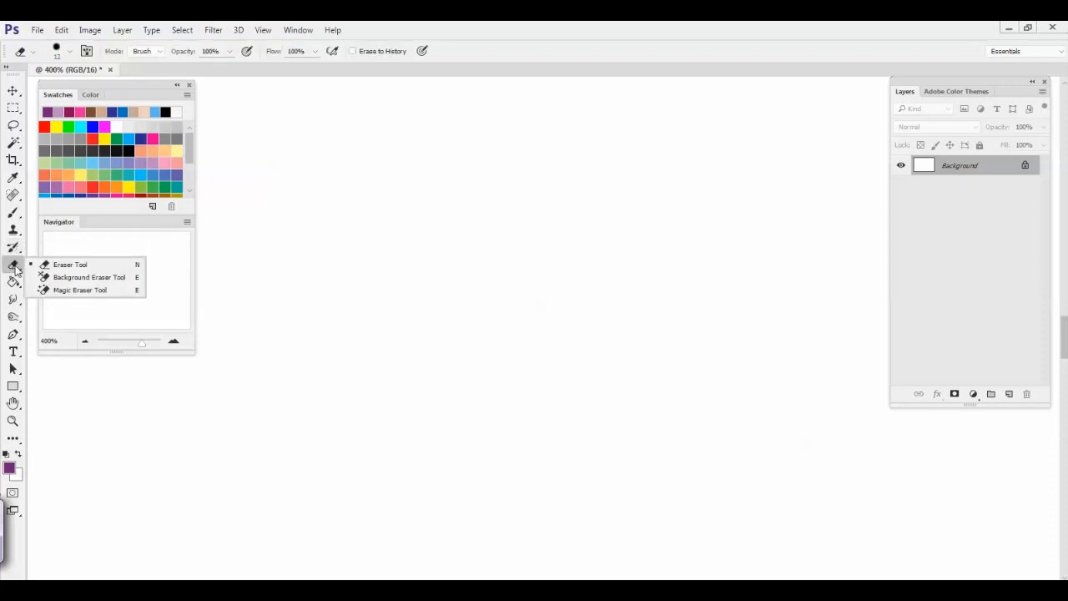
pyautogui.click(13, 267)
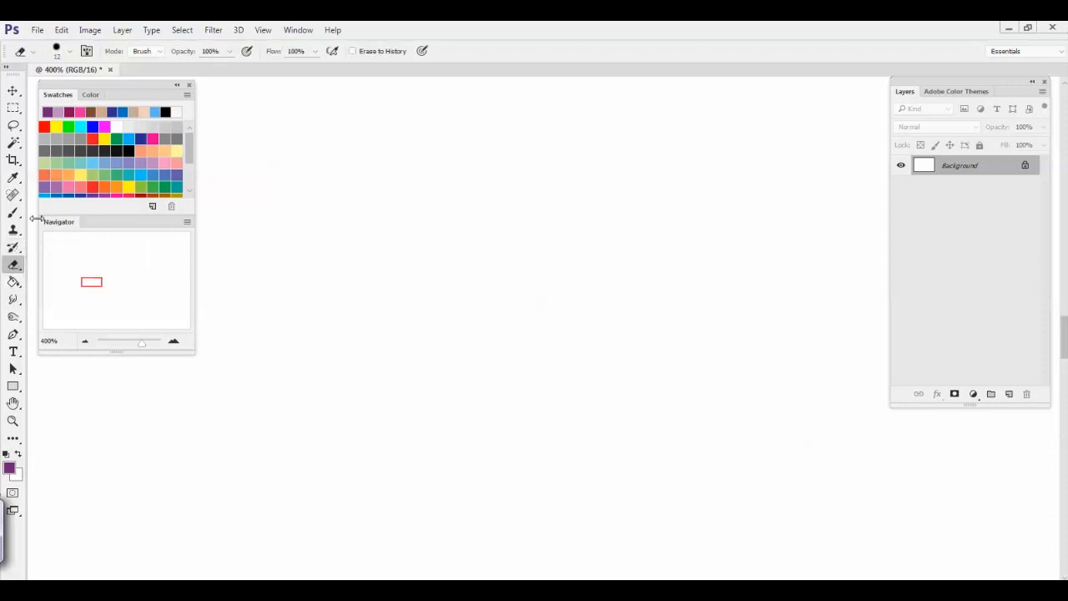
pyautogui.click(19, 266)
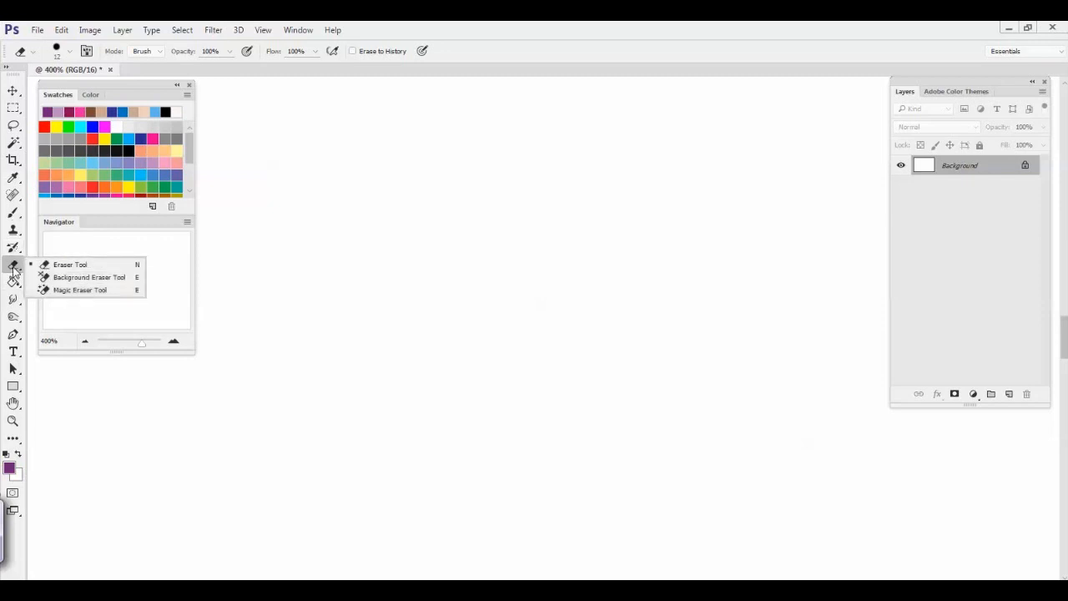
pyautogui.click(15, 270)
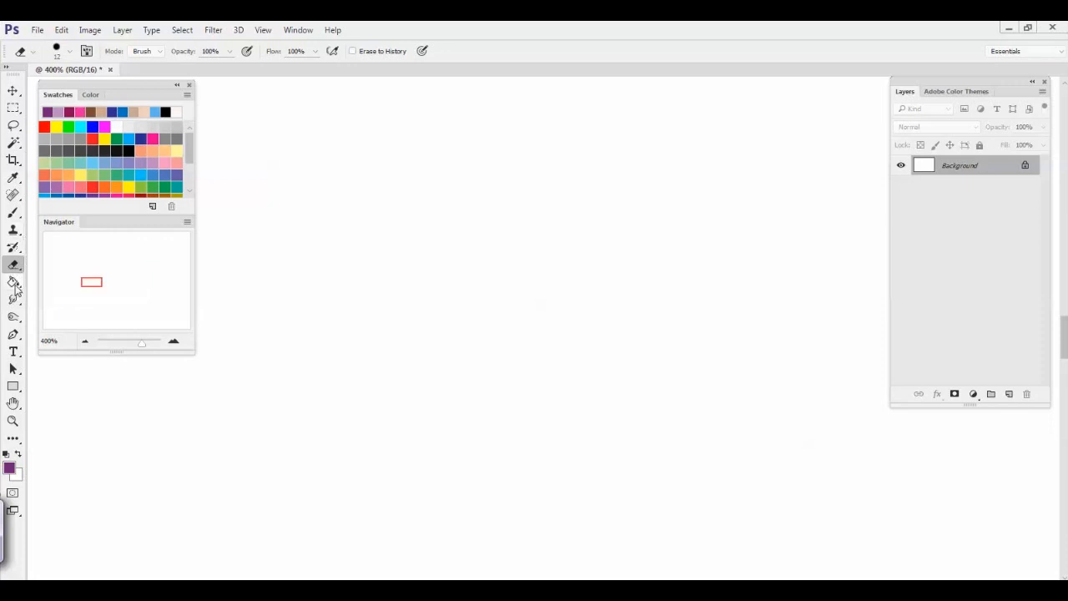
# Paint a closed round purple outline with the Brush tool and fill its inside with light purple using the Paint Bucket
pyautogui.click(13, 212)
pyautogui.moveTo(573, 255)
pyautogui.mouseDown()
pyautogui.moveTo(353, 243)
pyautogui.moveTo(539, 461)
pyautogui.moveTo(563, 250)
pyautogui.moveTo(550, 239)
pyautogui.mouseUp()
pyautogui.click(14, 282)
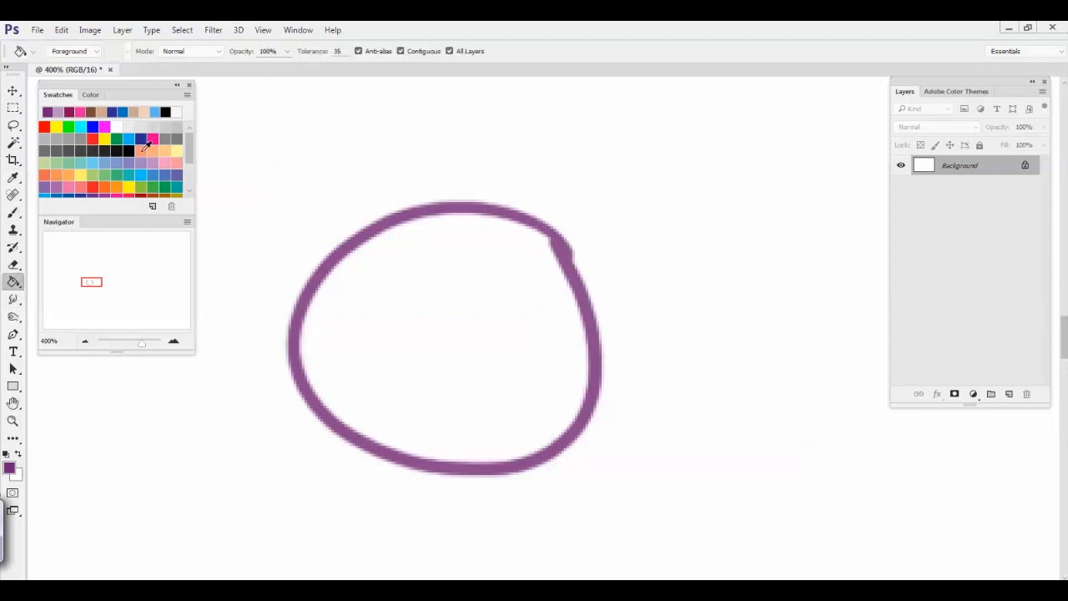
pyautogui.click(146, 160)
pyautogui.click(387, 327)
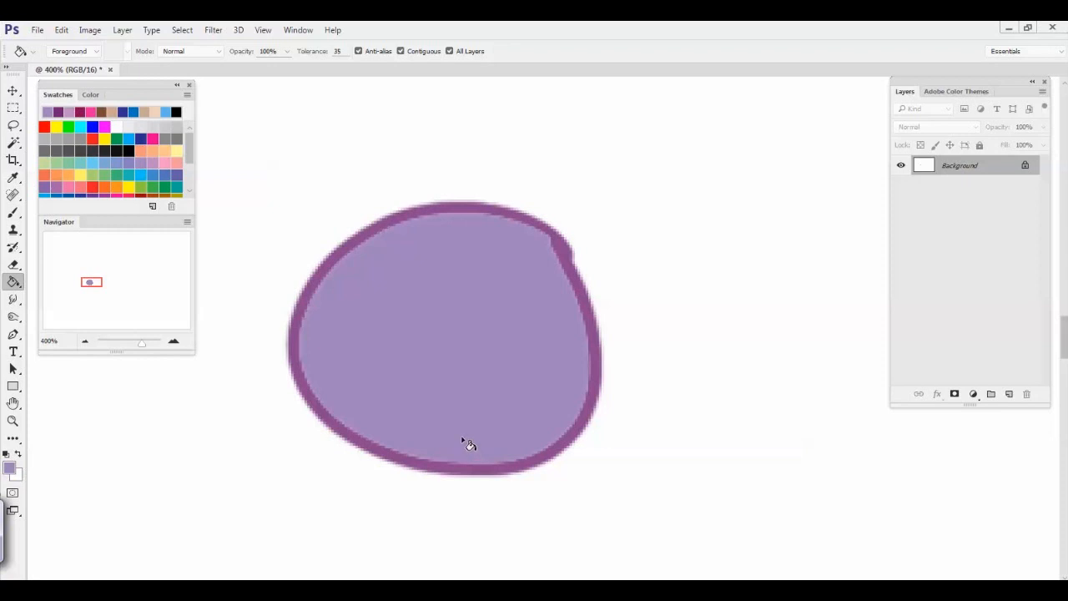
# Smudge the round shape's edge into spikes all around, and darken a curved shadow along its lower-right inside with the Burn tool
pyautogui.click(13, 300)
pyautogui.moveTo(362, 253)
pyautogui.mouseDown()
pyautogui.moveTo(290, 259)
pyautogui.moveTo(247, 277)
pyautogui.moveTo(247, 319)
pyautogui.moveTo(329, 338)
pyautogui.moveTo(305, 373)
pyautogui.moveTo(334, 378)
pyautogui.moveTo(338, 431)
pyautogui.moveTo(363, 427)
pyautogui.moveTo(370, 504)
pyautogui.moveTo(457, 453)
pyautogui.moveTo(487, 464)
pyautogui.moveTo(576, 462)
pyautogui.moveTo(553, 387)
pyautogui.moveTo(578, 374)
pyautogui.moveTo(526, 294)
pyautogui.moveTo(540, 269)
pyautogui.moveTo(491, 266)
pyautogui.moveTo(501, 194)
pyautogui.moveTo(426, 263)
pyautogui.moveTo(331, 196)
pyautogui.moveTo(305, 231)
pyautogui.mouseUp()
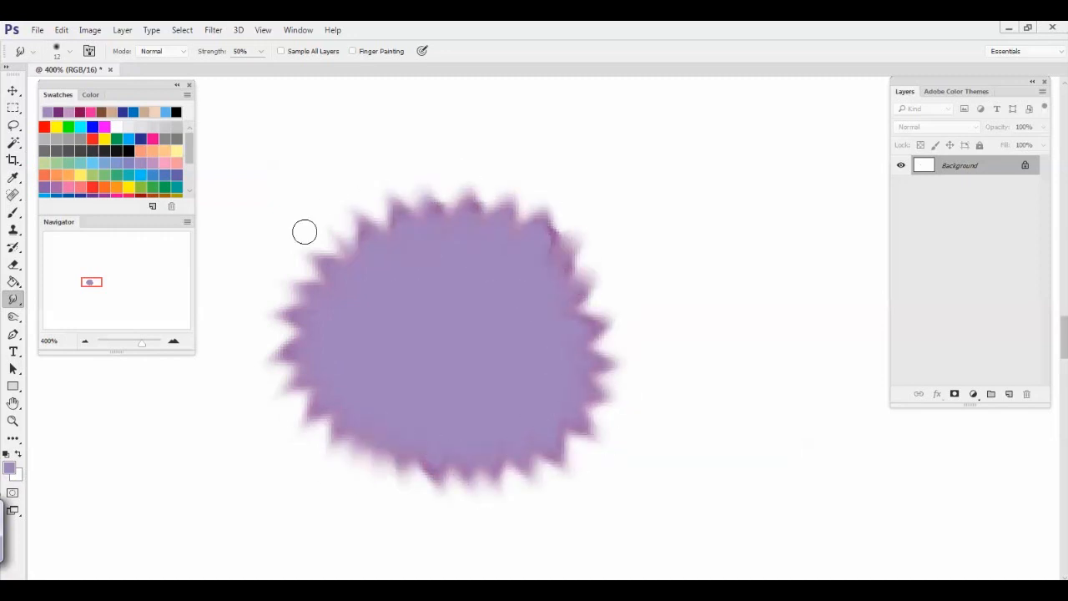
pyautogui.click(13, 318)
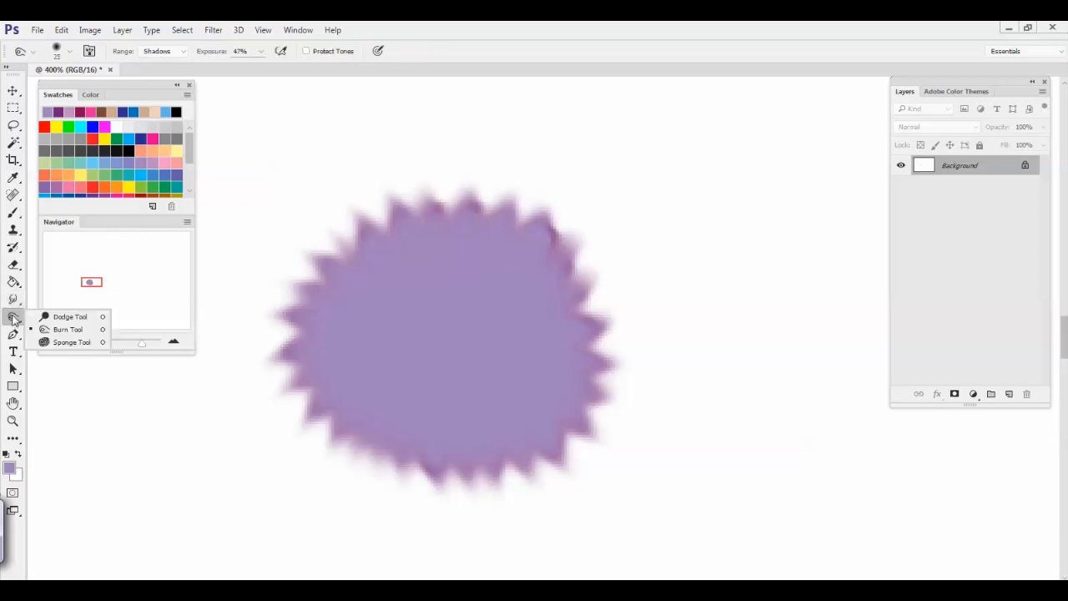
pyautogui.click(59, 329)
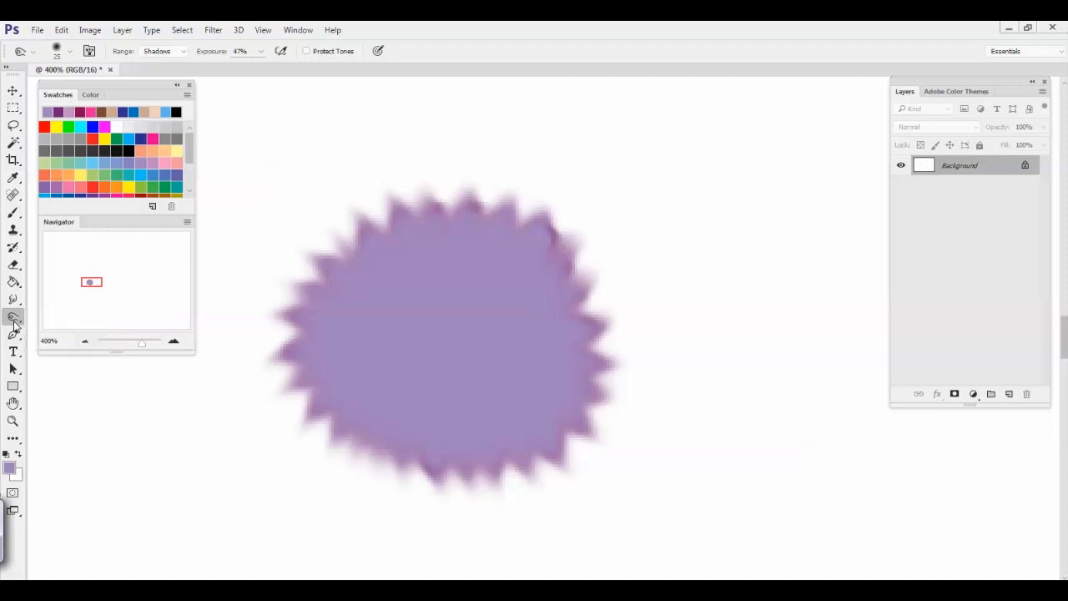
pyautogui.moveTo(513, 246)
pyautogui.mouseDown()
pyautogui.moveTo(422, 436)
pyautogui.moveTo(503, 233)
pyautogui.moveTo(478, 440)
pyautogui.moveTo(490, 241)
pyautogui.moveTo(527, 406)
pyautogui.moveTo(438, 247)
pyautogui.moveTo(537, 302)
pyautogui.moveTo(384, 255)
pyautogui.mouseUp()
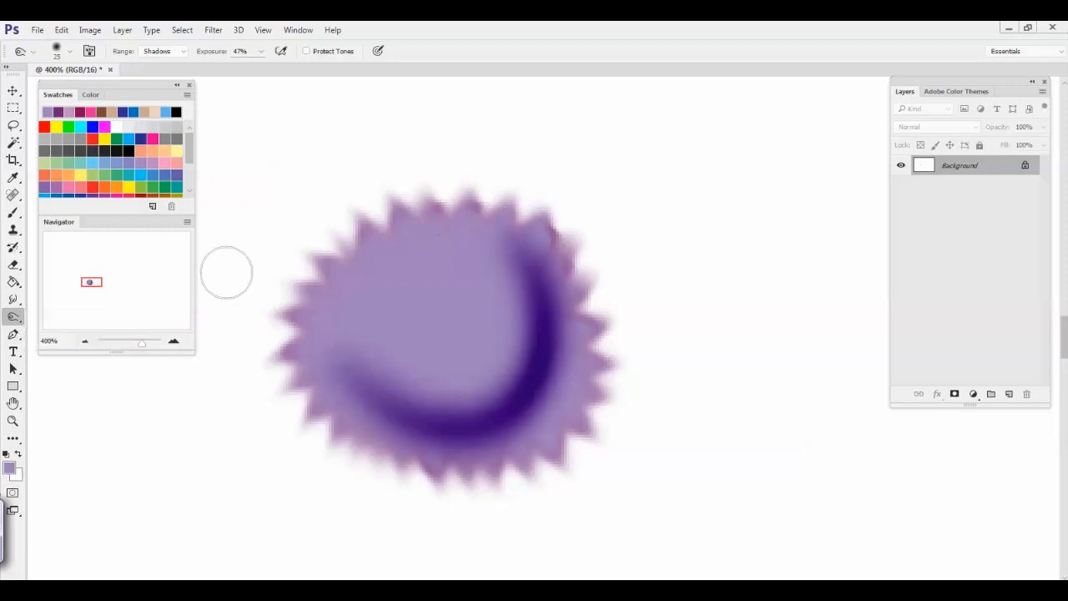
# Draw a Pen tool path of straight segments around the spiky shape, from its upper left clockwise back to its left side
pyautogui.click(13, 335)
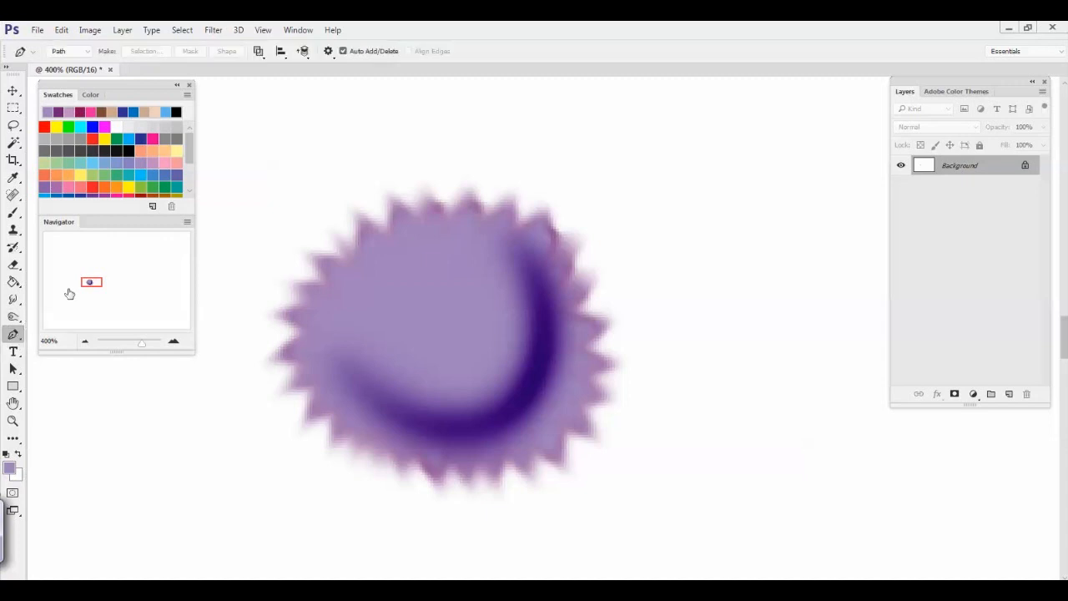
pyautogui.rightClick(13, 334)
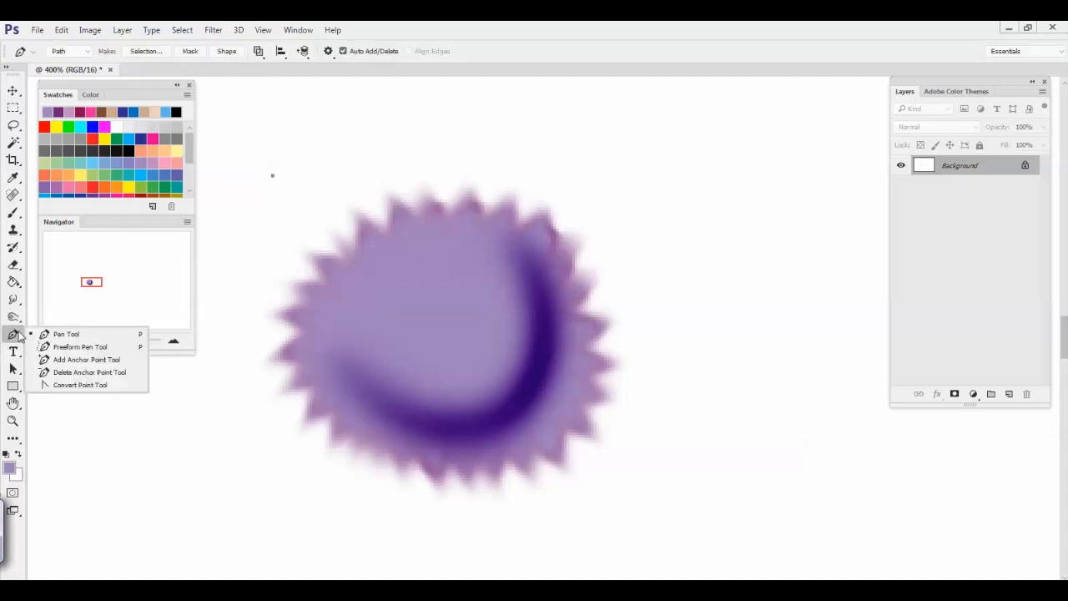
pyautogui.click(380, 147)
pyautogui.click(604, 181)
pyautogui.click(682, 285)
pyautogui.click(693, 406)
pyautogui.click(602, 488)
pyautogui.click(427, 514)
pyautogui.click(345, 459)
pyautogui.click(235, 459)
pyautogui.click(272, 308)
pyautogui.click(235, 232)
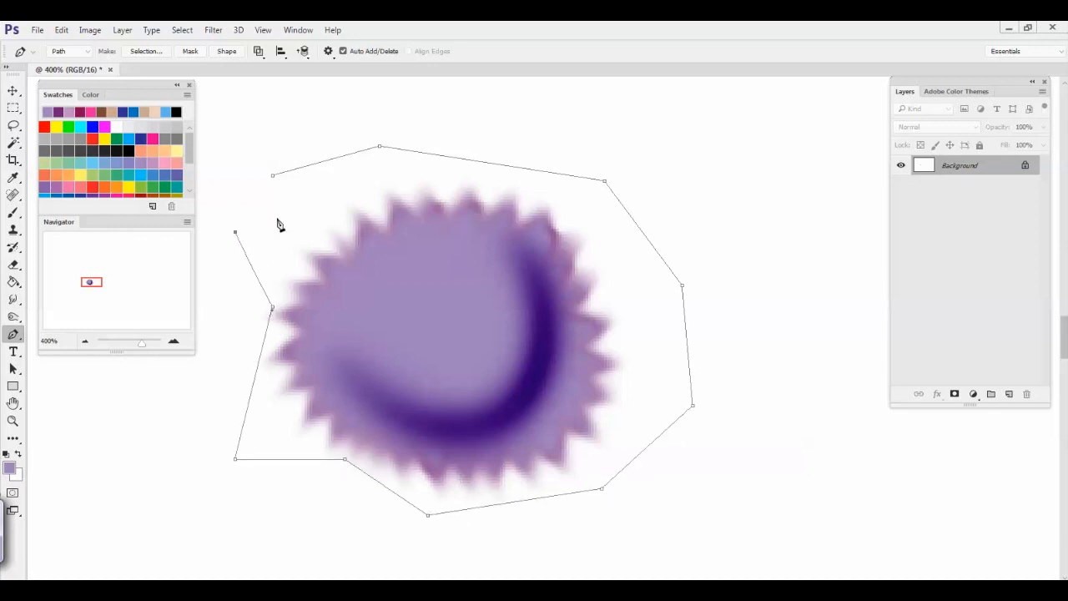
# Close the path with curved segments that dip into the spiky shape's upper-left part and return to the starting anchor
pyautogui.moveTo(309, 264); pyautogui.dragTo(338, 340)
pyautogui.moveTo(425, 344); pyautogui.dragTo(459, 290)
pyautogui.moveTo(411, 212); pyautogui.dragTo(345, 200)
pyautogui.click(273, 177)
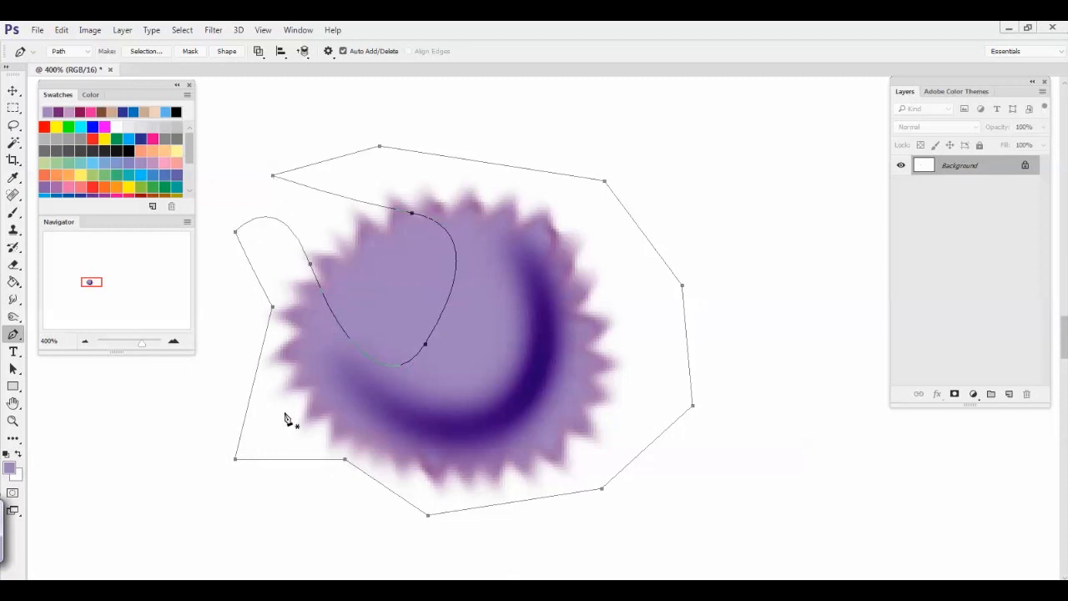
# Remove the path's bottom and lower-right anchors and bend its lower and right-hand segments into curves with new anchor handles
pyautogui.click(428, 516)
pyautogui.moveTo(437, 475); pyautogui.dragTo(469, 408)
pyautogui.click(665, 432)
pyautogui.click(665, 433)
pyautogui.moveTo(663, 434); pyautogui.dragTo(643, 410)
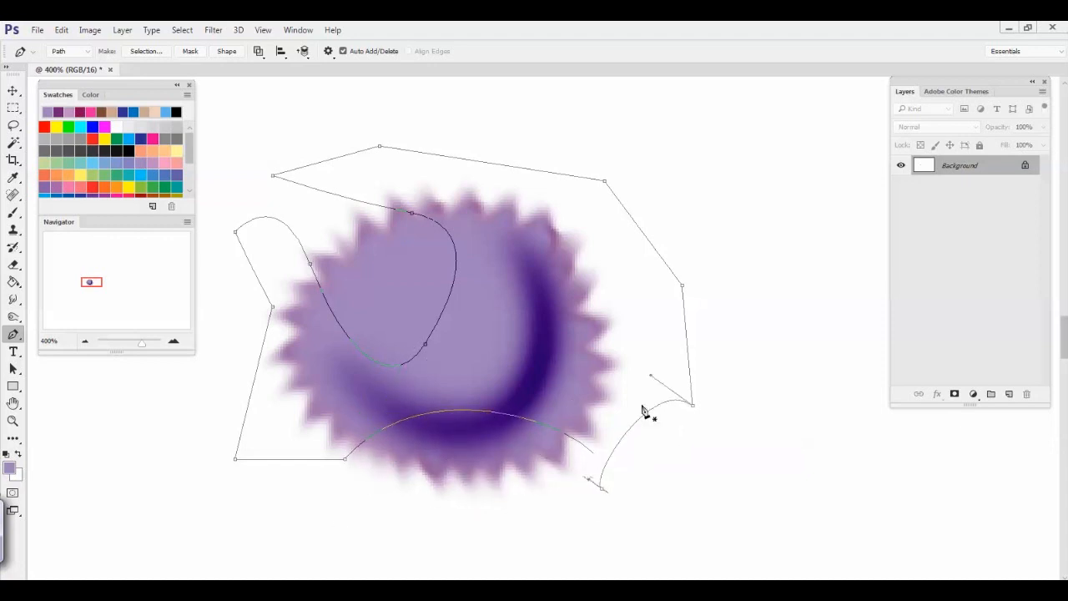
pyautogui.click(693, 407)
pyautogui.moveTo(628, 372); pyautogui.dragTo(709, 401)
pyautogui.moveTo(679, 283); pyautogui.dragTo(584, 358)
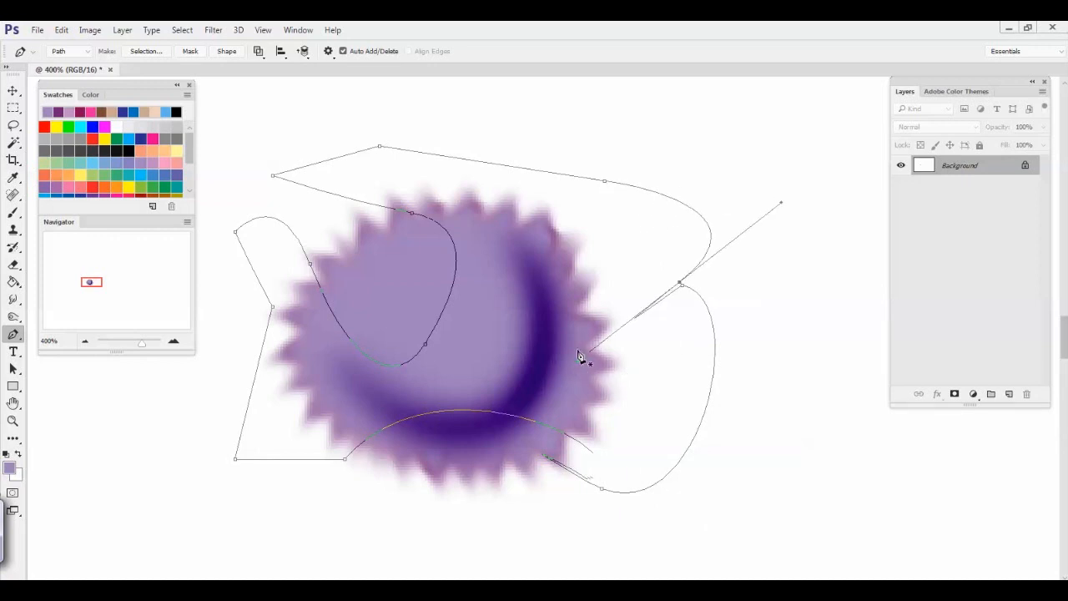
# Stroke the whole path with the Brush, without simulated pressure, and dismiss the path
pyautogui.rightClick(498, 334)
pyautogui.click(526, 359)
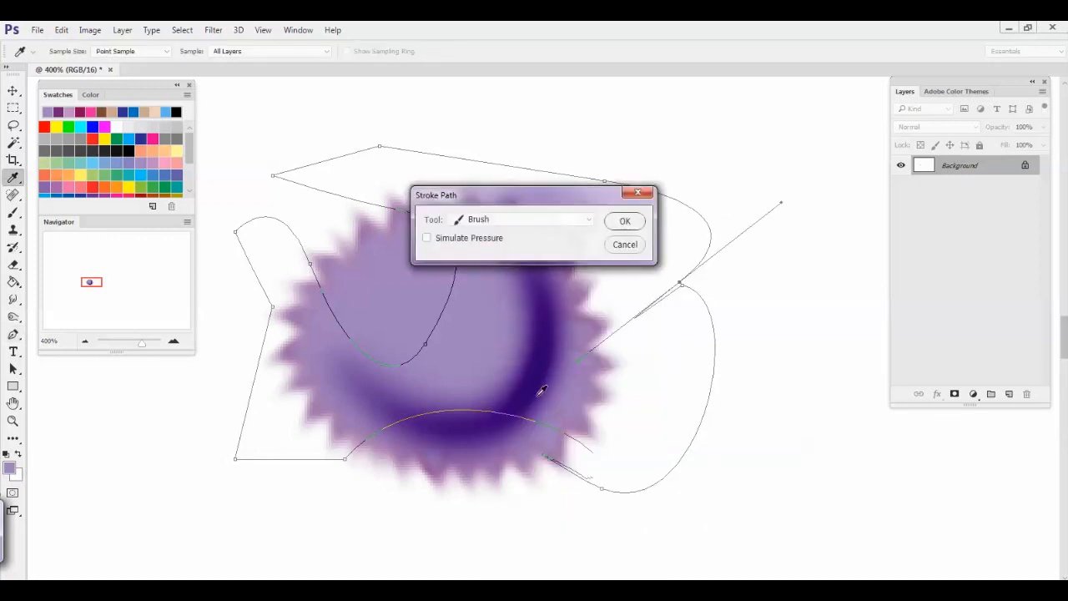
pyautogui.click(626, 221)
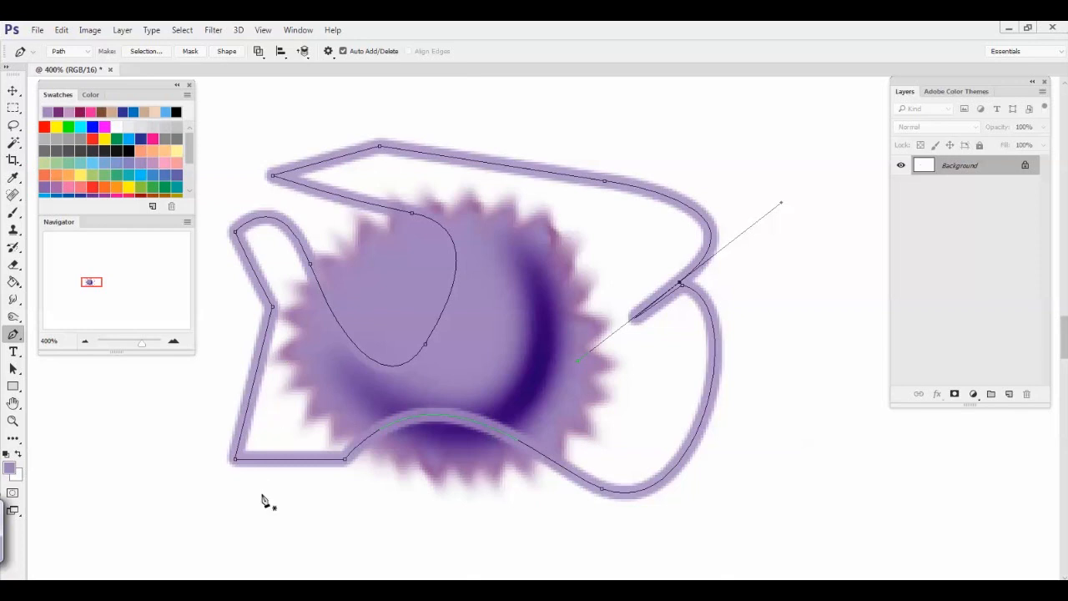
pyautogui.press('Return')
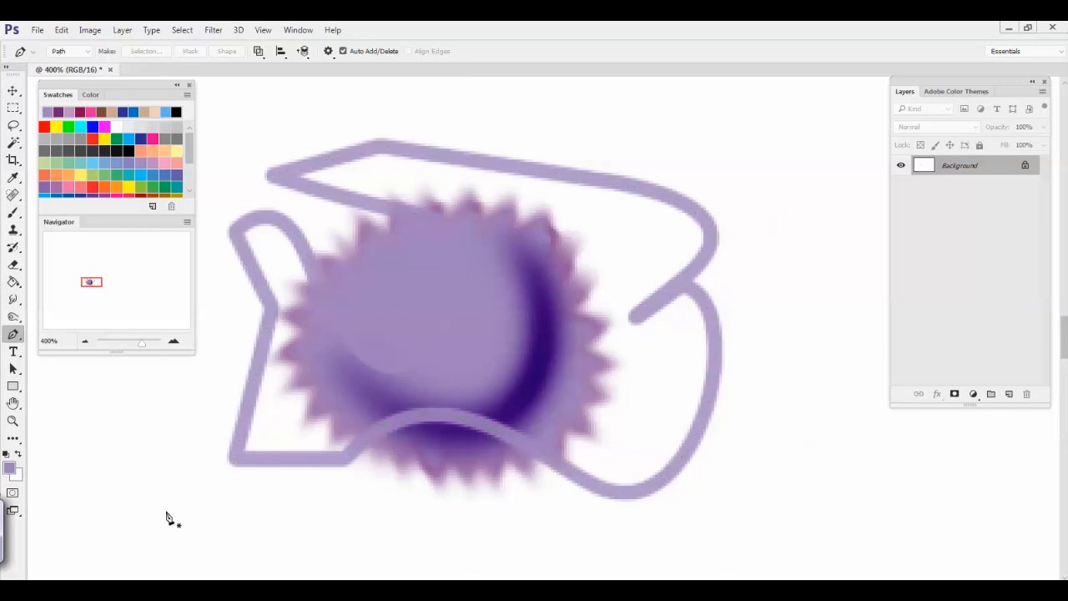
# Try out the Type tool with the text "hello" over the spiky shape and erase that text
pyautogui.click(15, 353)
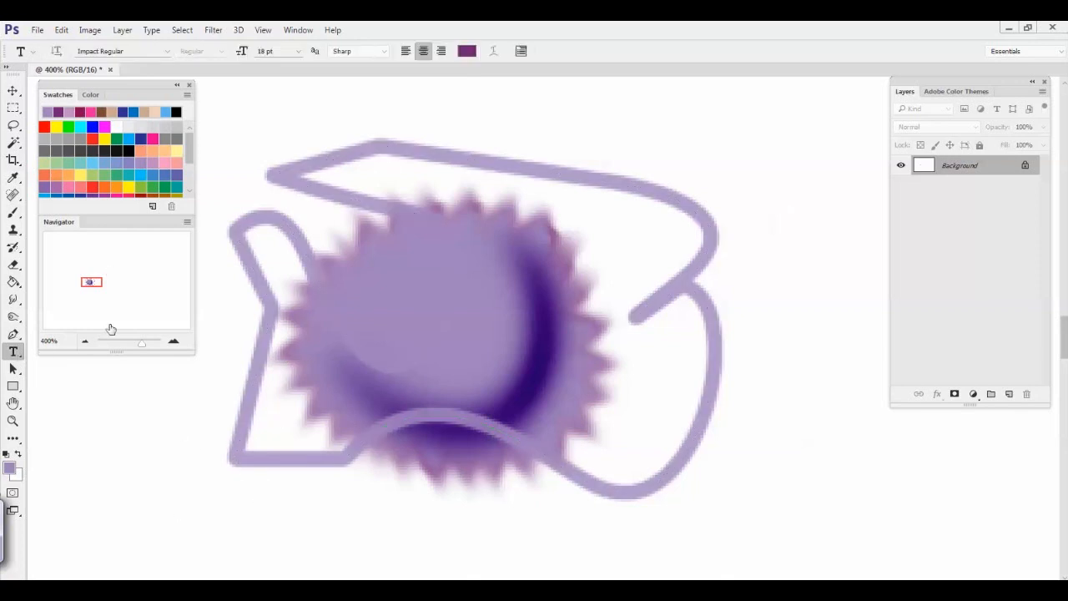
pyautogui.click(628, 391)
pyautogui.write('hello')
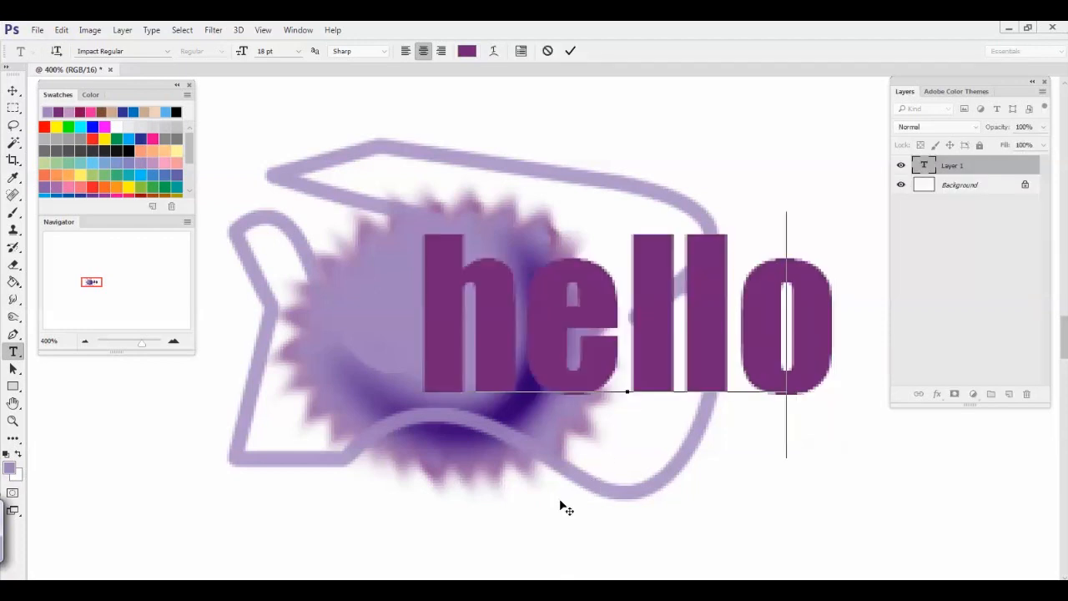
pyautogui.press('BackSpace')
pyautogui.press('BackSpace')
pyautogui.press('BackSpace')
pyautogui.press('BackSpace')
pyautogui.press('BackSpace')
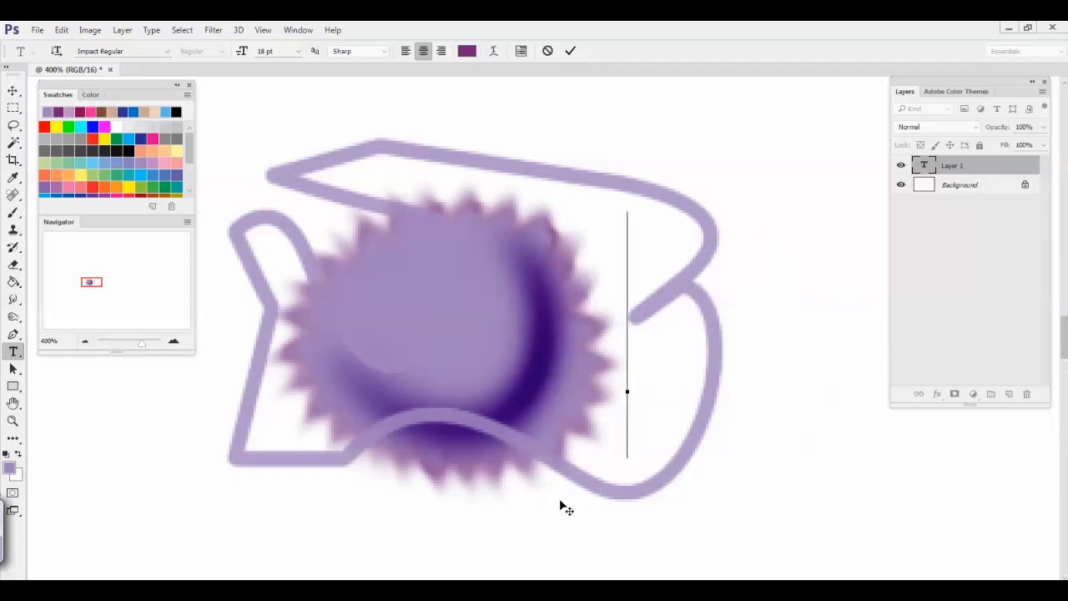
# Look over the spiky artwork with the Hand and Zoom tools, magnified to 500% and reduced to 300%
pyautogui.click(12, 386)
pyautogui.click(13, 403)
pyautogui.moveTo(329, 386); pyautogui.dragTo(442, 397)
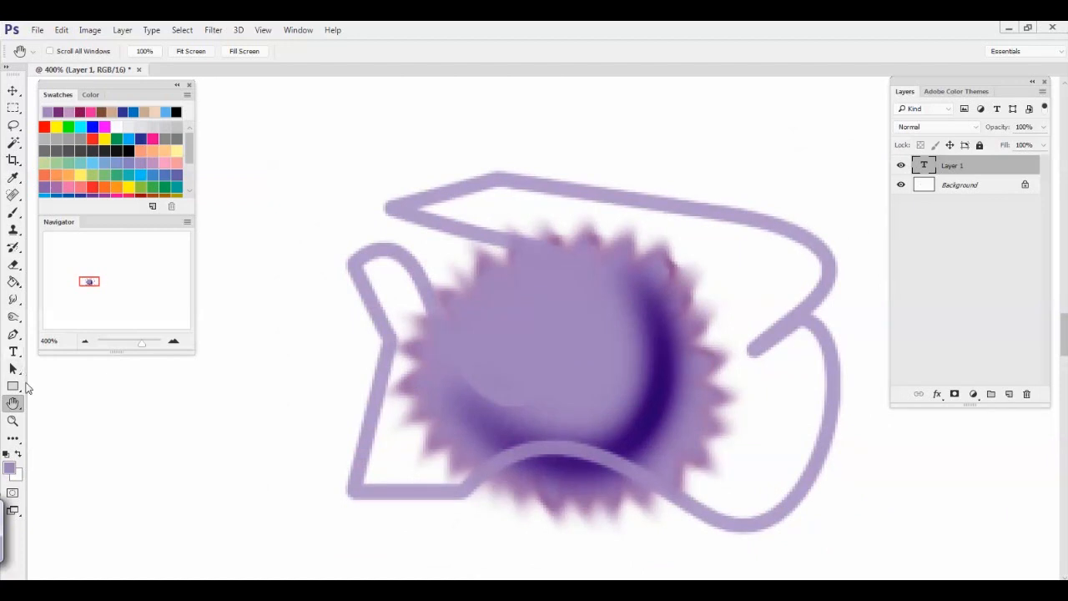
pyautogui.click(14, 422)
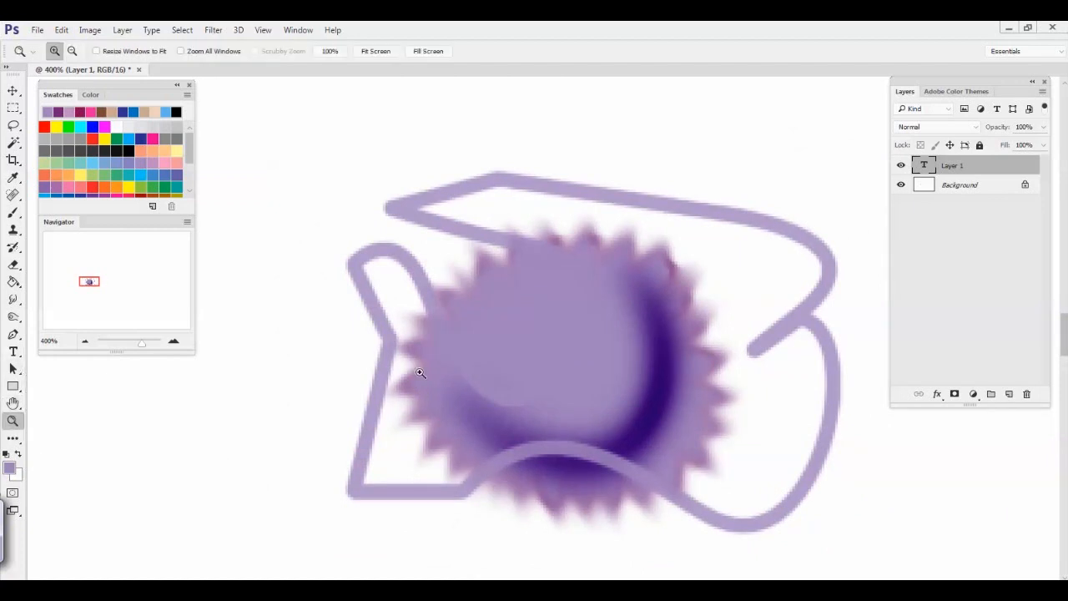
pyautogui.click(480, 374)
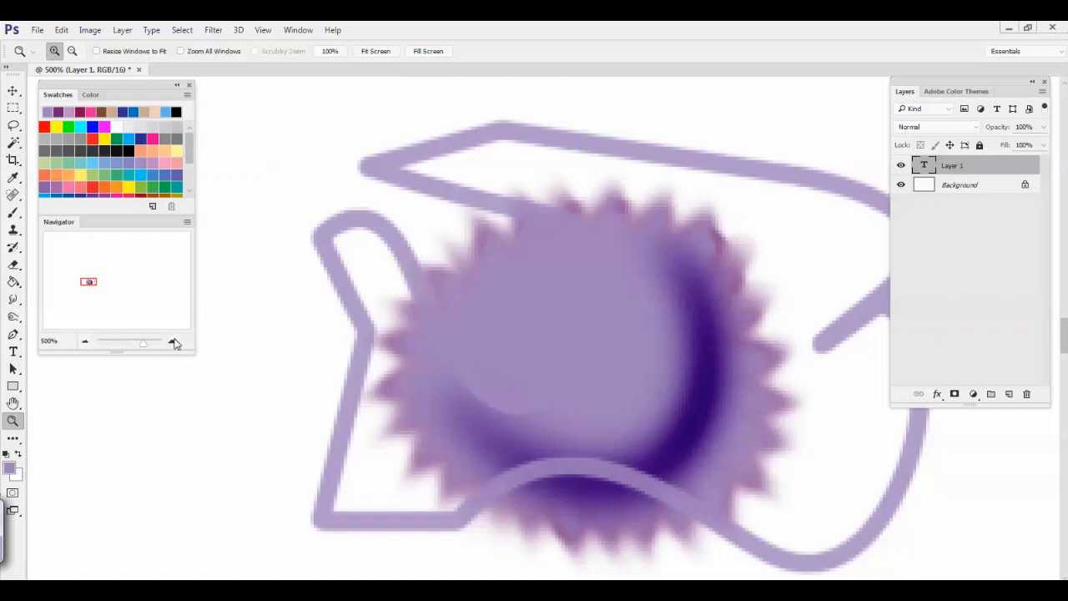
pyautogui.click(85, 341)
pyautogui.click(85, 342)
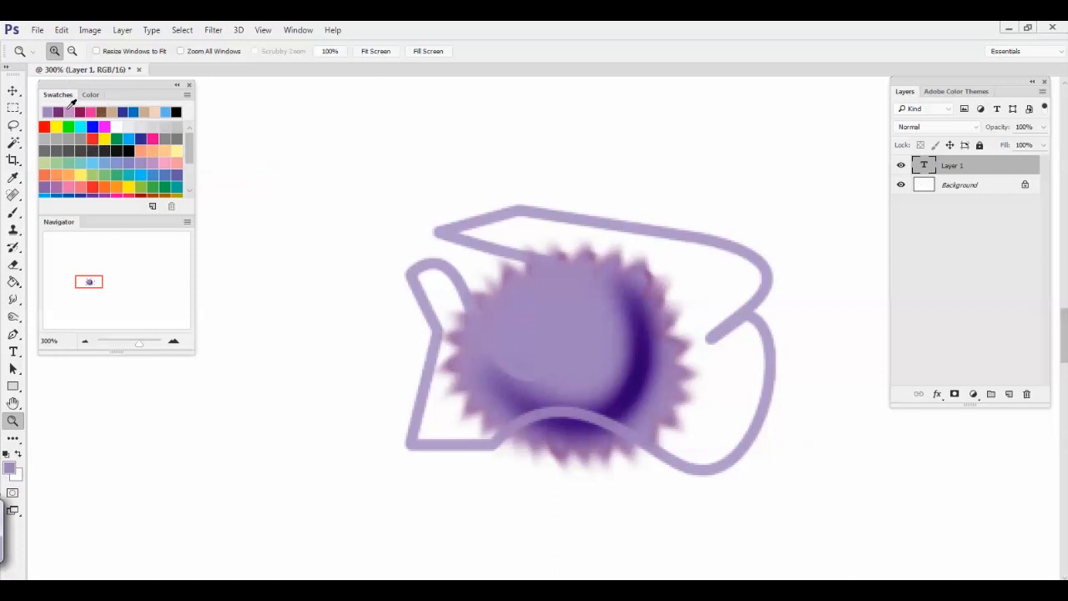
# Browse the whole swatch collection and try various swatches as the foreground colour
pyautogui.moveTo(192, 147); pyautogui.dragTo(190, 166)
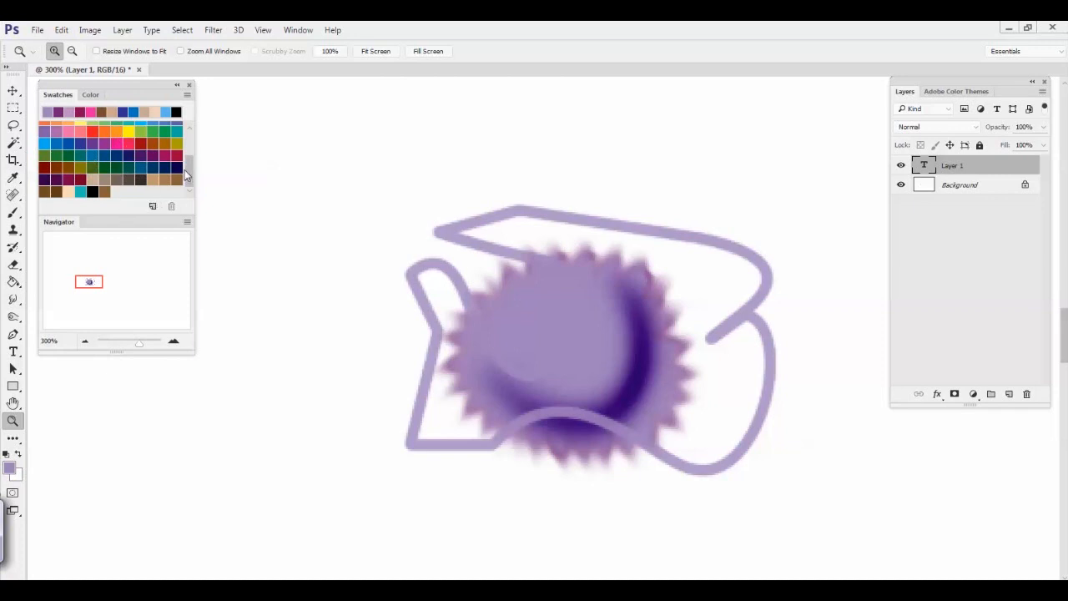
pyautogui.moveTo(189, 179); pyautogui.dragTo(192, 152)
pyautogui.scroll(2, 134, 157)
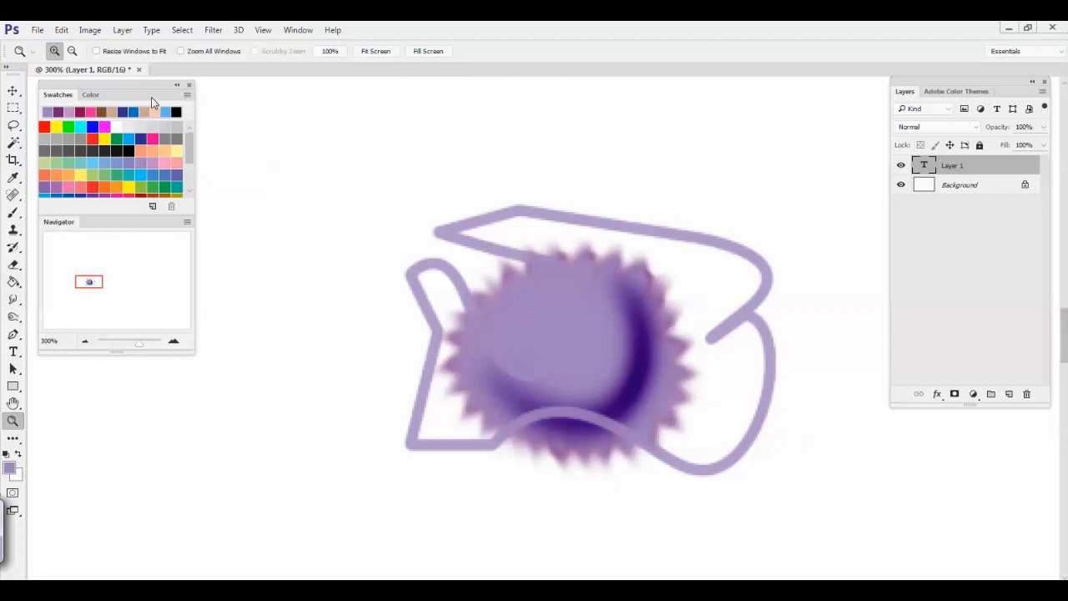
pyautogui.click(103, 177)
pyautogui.click(141, 163)
pyautogui.click(70, 150)
pyautogui.click(68, 175)
pyautogui.click(139, 185)
pyautogui.click(153, 164)
pyautogui.click(103, 152)
pyautogui.click(70, 163)
pyautogui.click(79, 187)
# Mix a bright violet foreground colour from the hue and brightness spectrum and return to the swatches
pyautogui.click(90, 94)
pyautogui.click(173, 136)
pyautogui.click(171, 161)
pyautogui.click(147, 117)
pyautogui.click(177, 131)
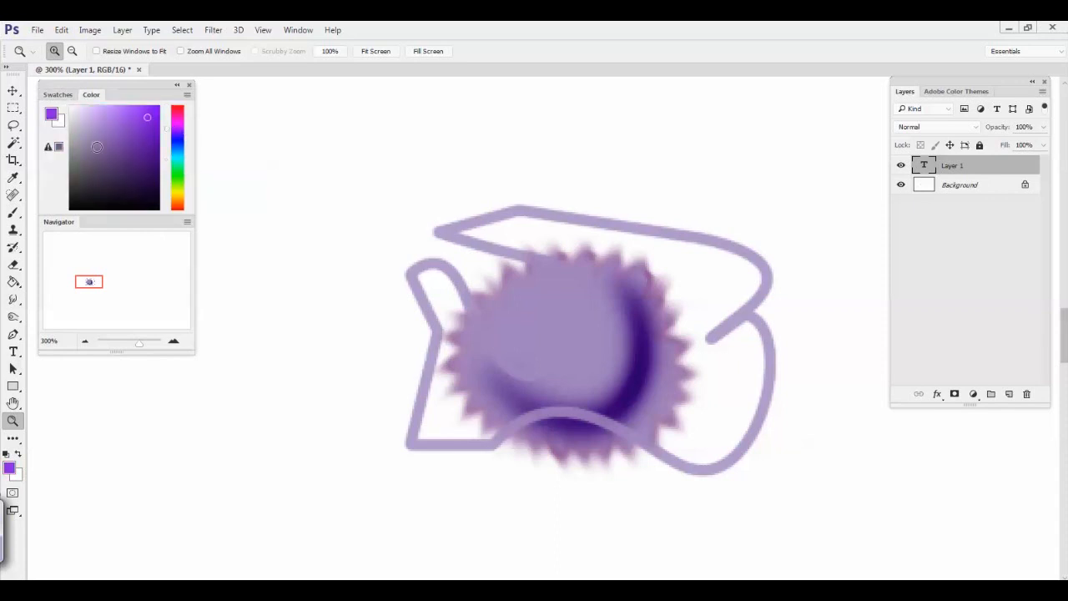
pyautogui.click(57, 94)
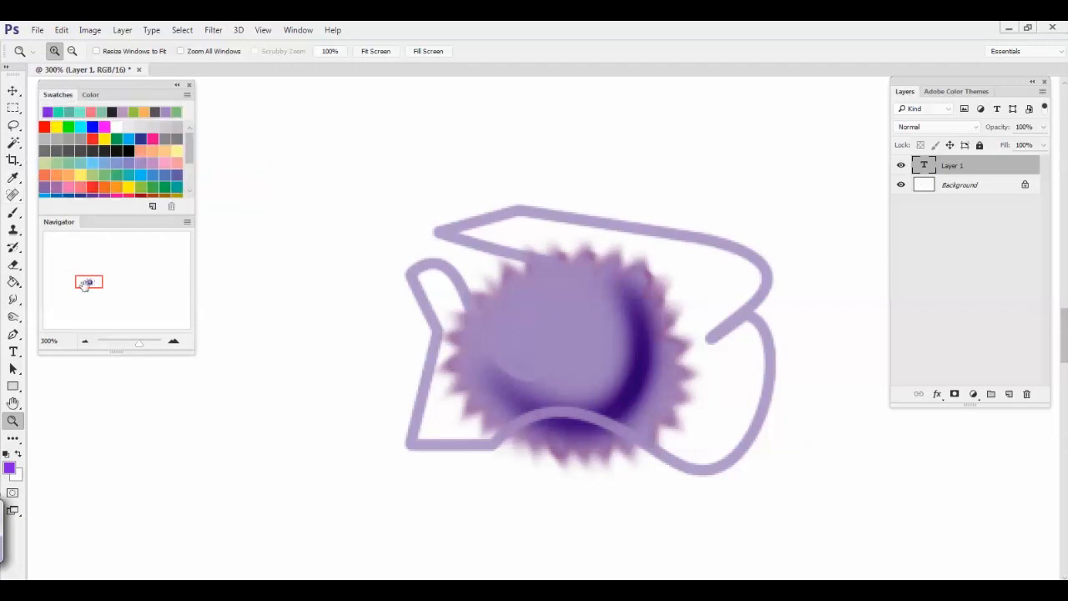
# Rasterize the empty type layer so the Brush can paint on it
pyautogui.click(84, 341)
pyautogui.click(85, 342)
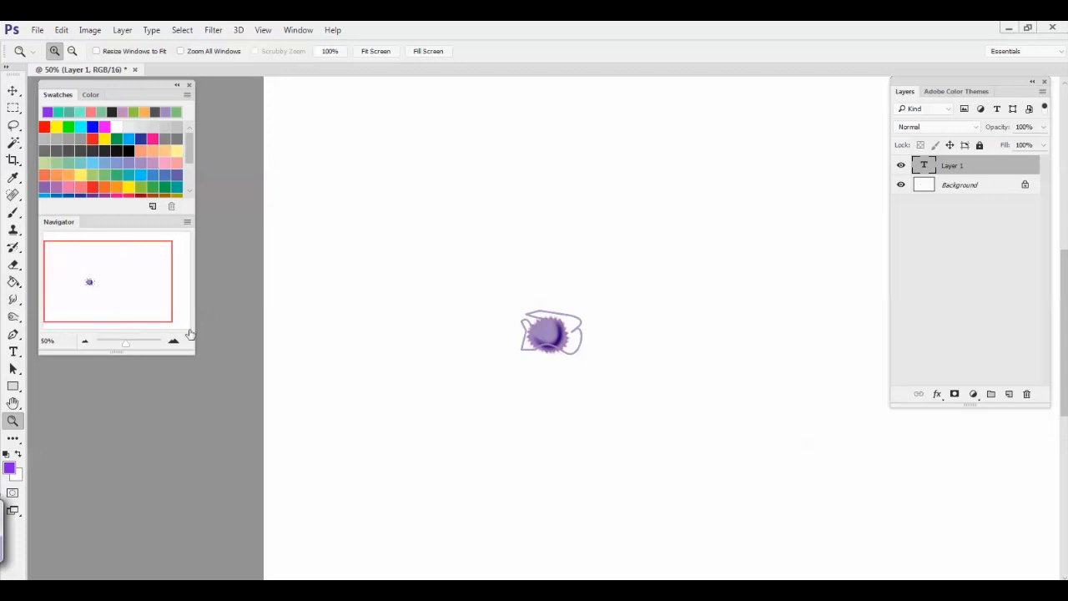
pyautogui.moveTo(356, 410); pyautogui.dragTo(218, 445)
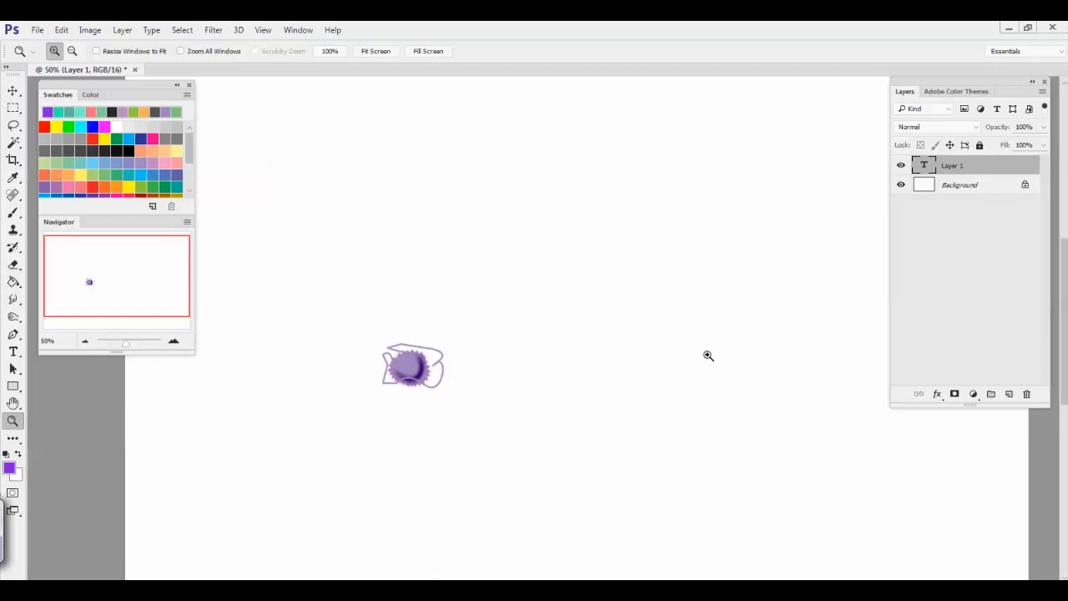
pyautogui.click(173, 342)
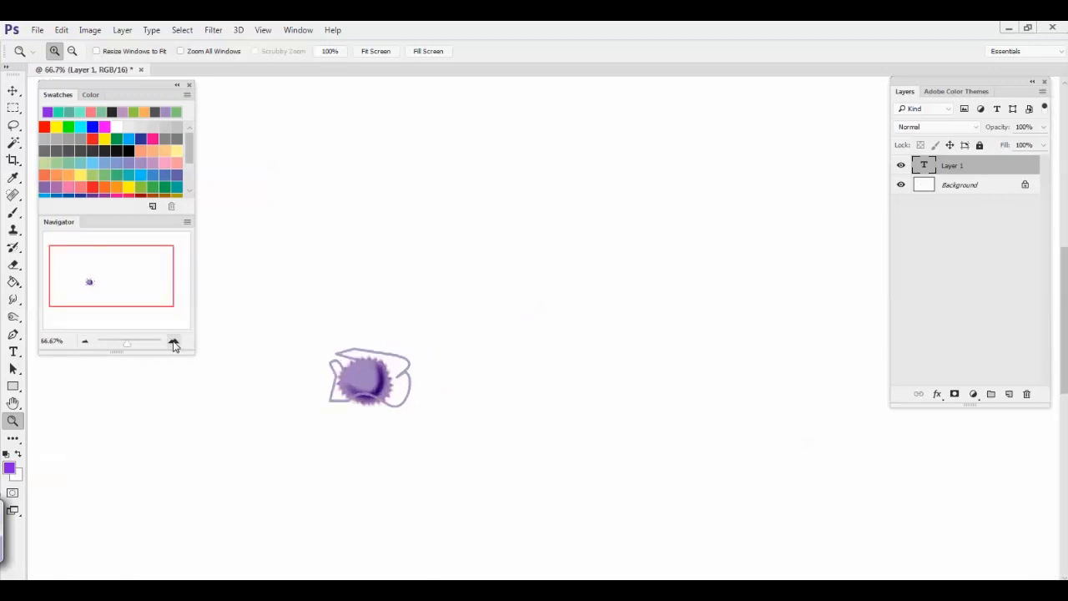
pyautogui.click(173, 342)
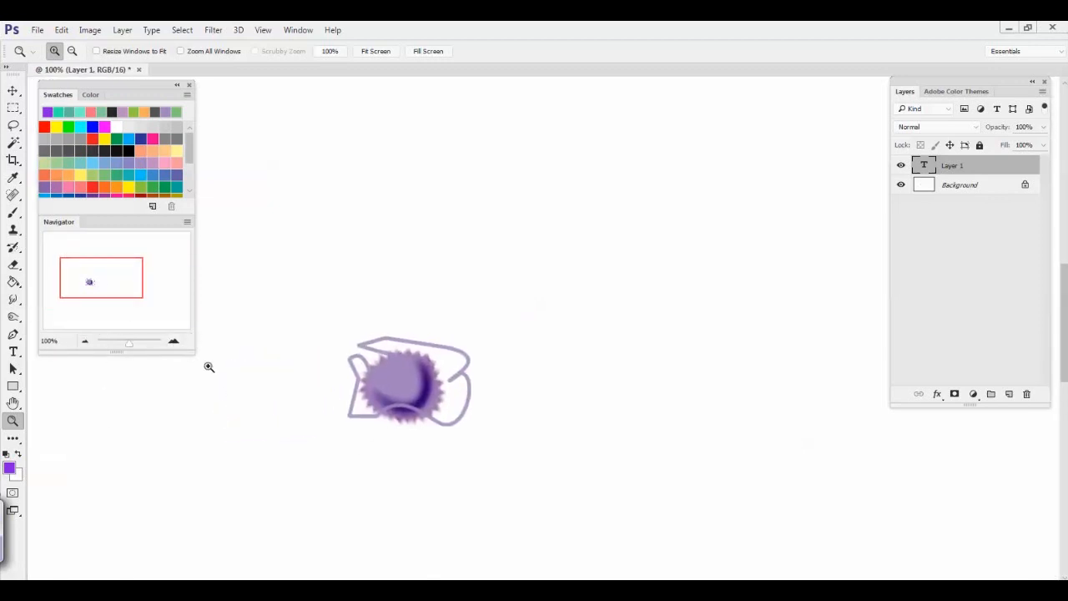
pyautogui.click(167, 255)
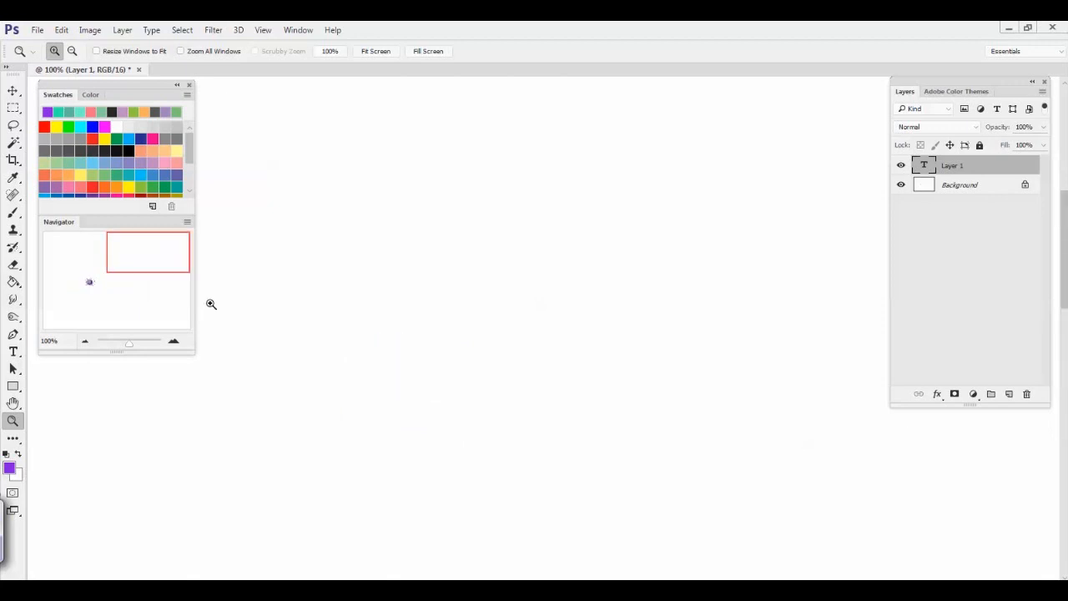
pyautogui.click(13, 212)
pyautogui.click(617, 229)
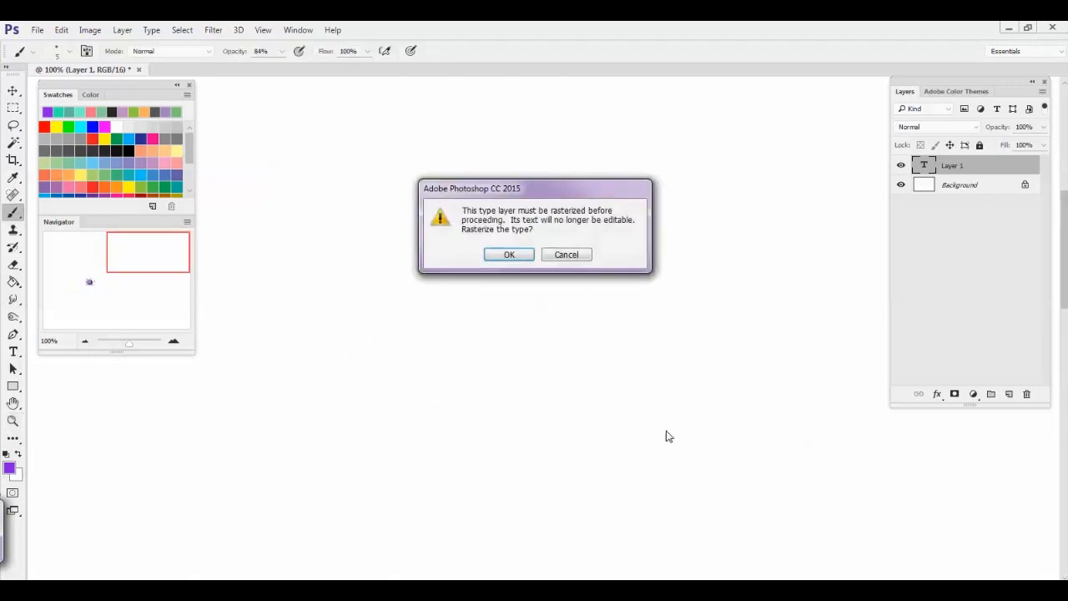
pyautogui.click(508, 255)
# On a new layer, brush a heart in the canvas's upper right, a smiley left of the spiky shape and a wavy line at the lower right
pyautogui.click(1009, 394)
pyautogui.moveTo(650, 236); pyautogui.dragTo(682, 438)
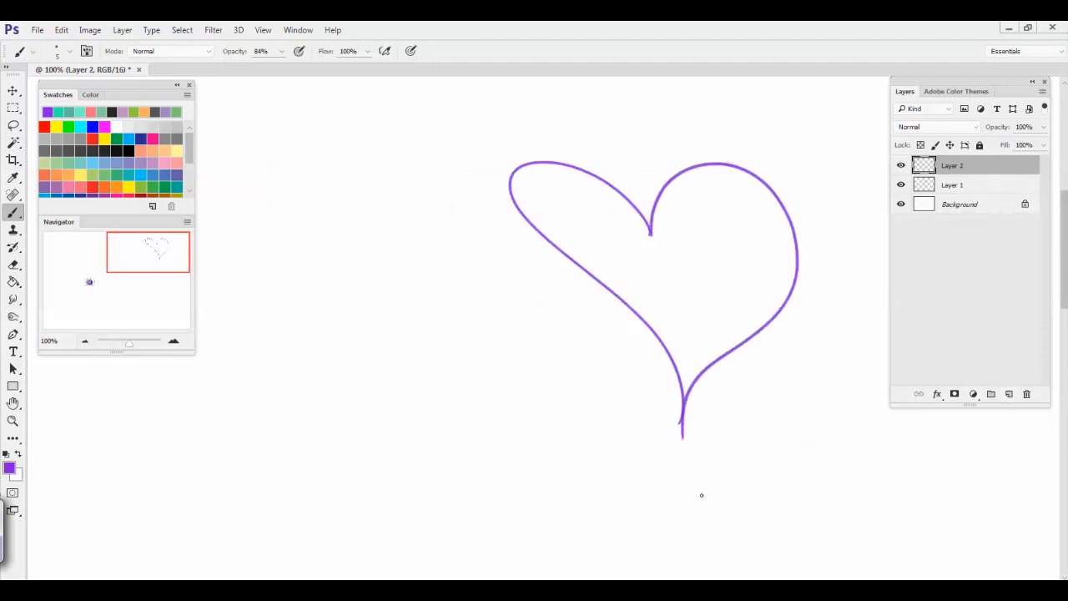
pyautogui.click(89, 282)
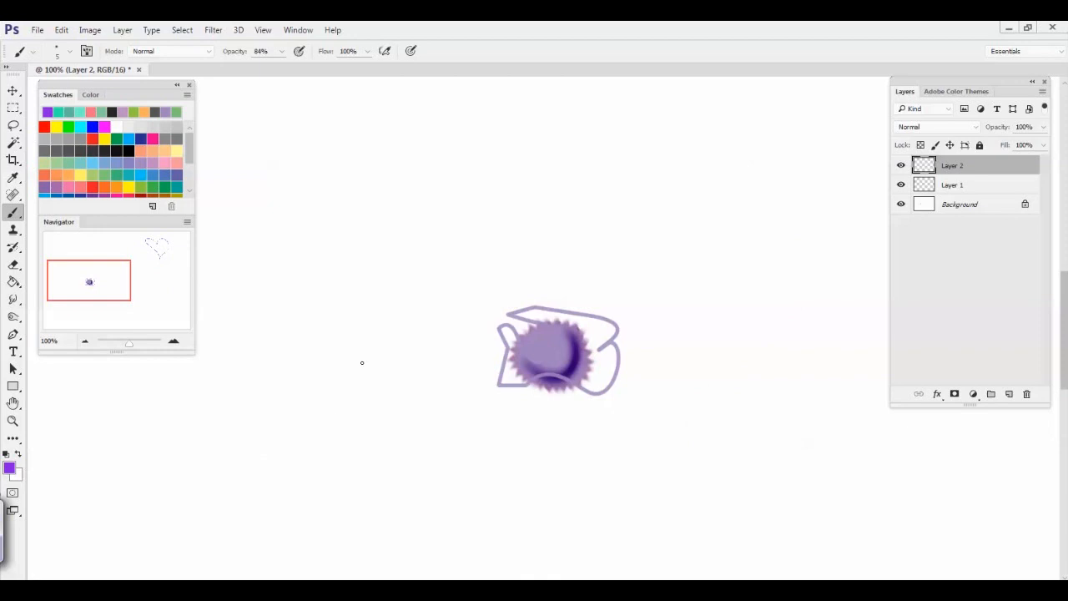
pyautogui.moveTo(385, 414); pyautogui.dragTo(319, 396)
pyautogui.moveTo(346, 309); pyautogui.dragTo(353, 352)
pyautogui.moveTo(328, 317); pyautogui.dragTo(335, 357)
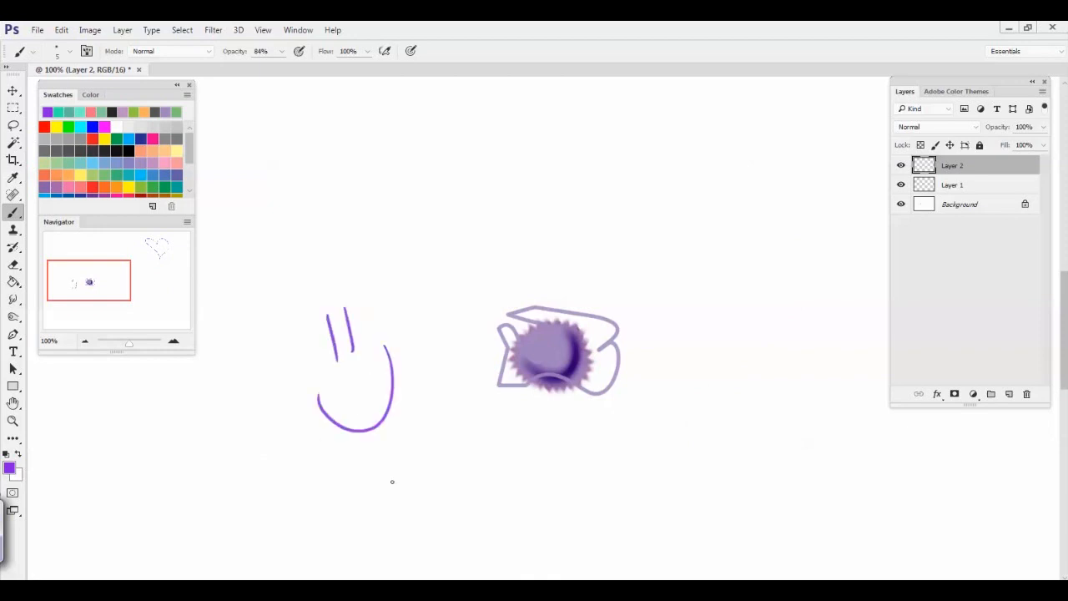
pyautogui.click(164, 307)
pyautogui.moveTo(751, 461)
pyautogui.mouseDown()
pyautogui.moveTo(666, 486)
pyautogui.moveTo(584, 411)
pyautogui.moveTo(456, 431)
pyautogui.moveTo(424, 491)
pyautogui.mouseUp()
pyautogui.click(85, 342)
pyautogui.click(86, 342)
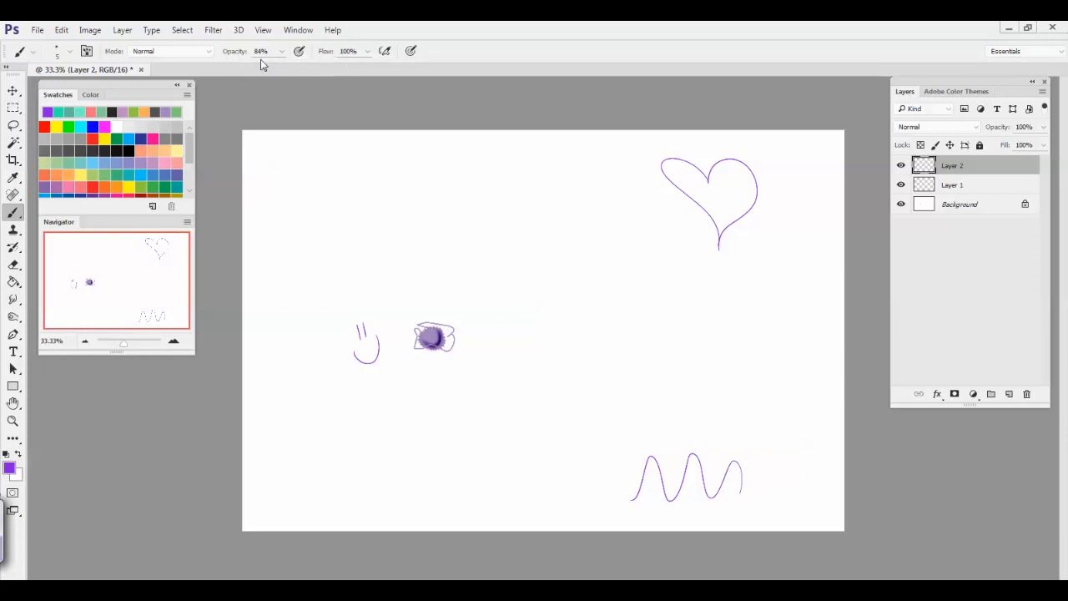
# Lower the brush opacity and paint a group of long pale diagonal strokes in the upper middle of the canvas
pyautogui.hotkey('ctrl', '+')
pyautogui.hotkey('ctrl', '+')
pyautogui.hotkey('ctrl', '+')
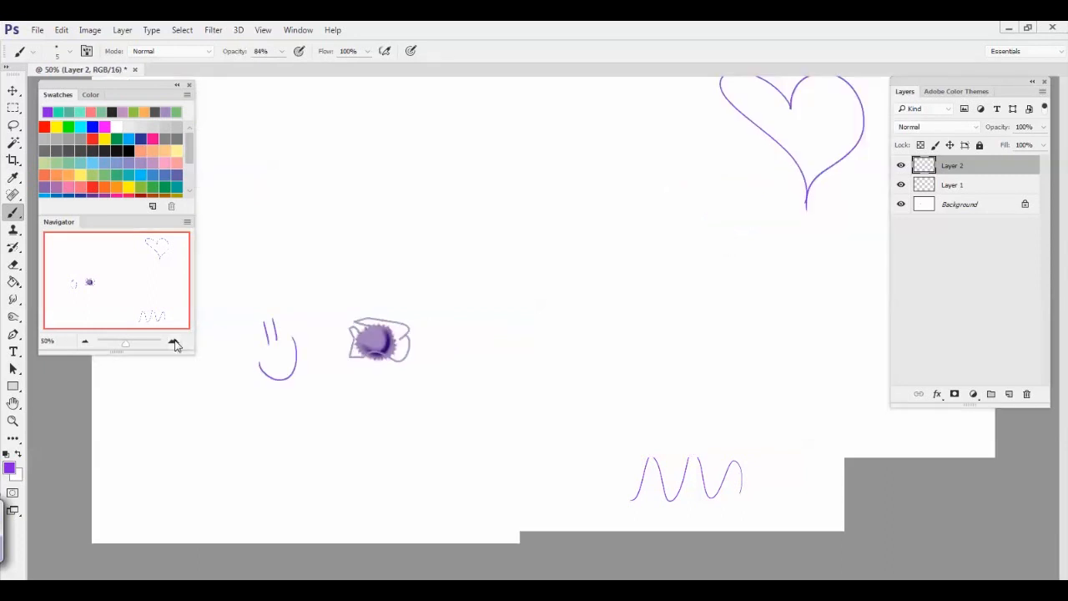
pyautogui.scroll(5, 351, 409)
pyautogui.click(282, 52)
pyautogui.moveTo(280, 70); pyautogui.dragTo(248, 74)
pyautogui.moveTo(318, 131); pyautogui.dragTo(420, 378)
pyautogui.moveTo(347, 153); pyautogui.dragTo(440, 390)
pyautogui.moveTo(364, 169); pyautogui.dragTo(456, 422)
pyautogui.moveTo(392, 195); pyautogui.dragTo(508, 499)
# Set the brush opacity to 100% and paint dark diagonal strokes to the right of the pale ones
pyautogui.click(283, 52)
pyautogui.moveTo(277, 70); pyautogui.dragTo(338, 79)
pyautogui.moveTo(424, 167); pyautogui.dragTo(525, 483)
pyautogui.moveTo(451, 181)
pyautogui.mouseDown()
pyautogui.moveTo(539, 472)
pyautogui.moveTo(559, 488)
pyautogui.mouseUp()
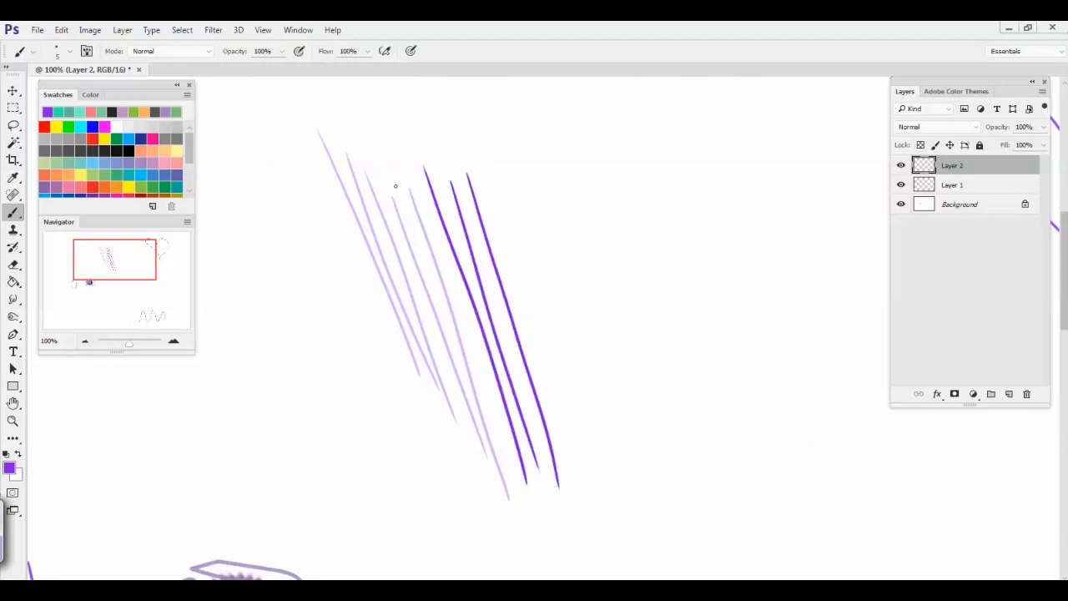
# Set the brush opacity to 51%, cross the diagonal strokes with new ones and scribble a dense patch to their left
pyautogui.click(282, 52)
pyautogui.moveTo(258, 68); pyautogui.dragTo(253, 70)
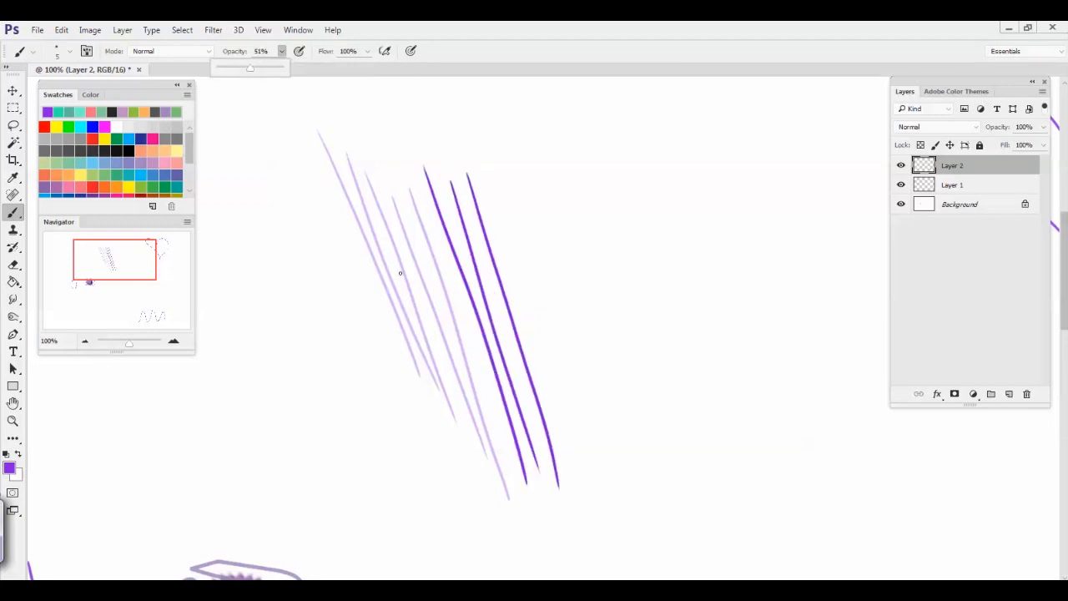
pyautogui.moveTo(322, 215); pyautogui.dragTo(490, 320)
pyautogui.moveTo(338, 240)
pyautogui.mouseDown()
pyautogui.moveTo(498, 344)
pyautogui.moveTo(511, 372)
pyautogui.mouseUp()
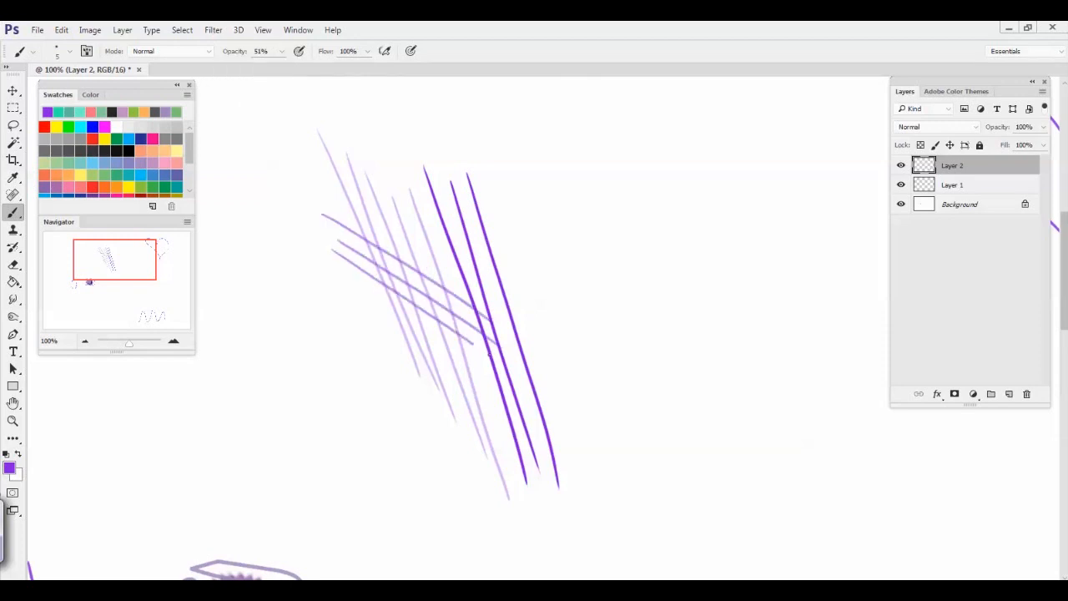
pyautogui.moveTo(354, 279)
pyautogui.mouseDown()
pyautogui.moveTo(485, 389)
pyautogui.moveTo(336, 289)
pyautogui.moveTo(384, 375)
pyautogui.moveTo(319, 337)
pyautogui.moveTo(329, 403)
pyautogui.moveTo(284, 318)
pyautogui.moveTo(390, 367)
pyautogui.moveTo(343, 417)
pyautogui.moveTo(317, 284)
pyautogui.moveTo(305, 367)
pyautogui.moveTo(392, 334)
pyautogui.moveTo(336, 342)
pyautogui.moveTo(351, 418)
pyautogui.moveTo(367, 283)
pyautogui.moveTo(333, 426)
pyautogui.moveTo(306, 457)
pyautogui.mouseUp()
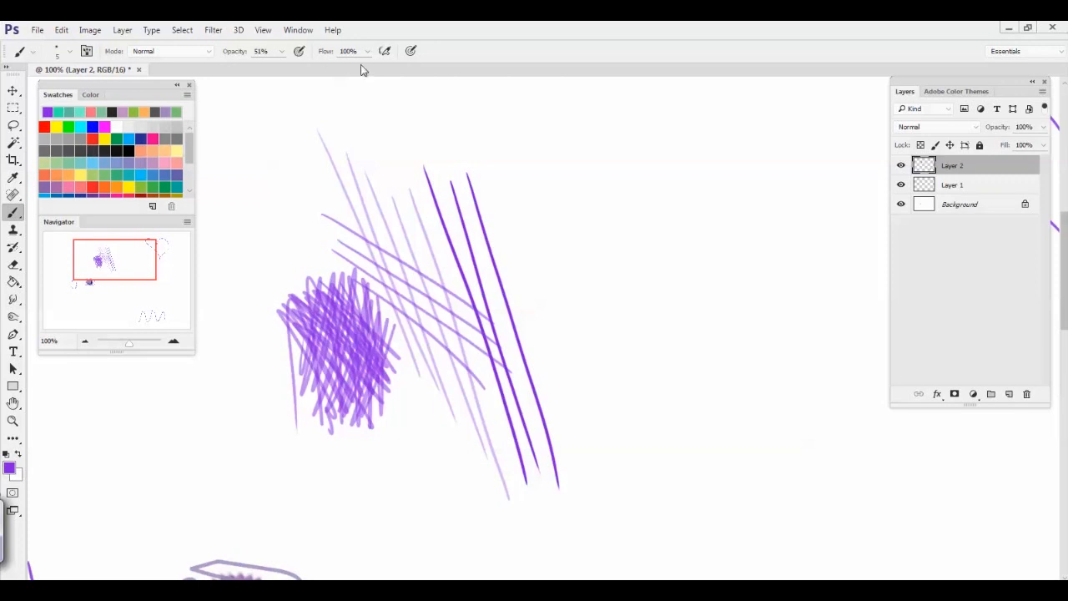
# Set the brush flow to 42% and paint two thin curved strokes to the right of the dark diagonals
pyautogui.moveTo(368, 55); pyautogui.dragTo(332, 87)
pyautogui.moveTo(512, 123); pyautogui.dragTo(633, 416)
pyautogui.moveTo(548, 181); pyautogui.dragTo(594, 443)
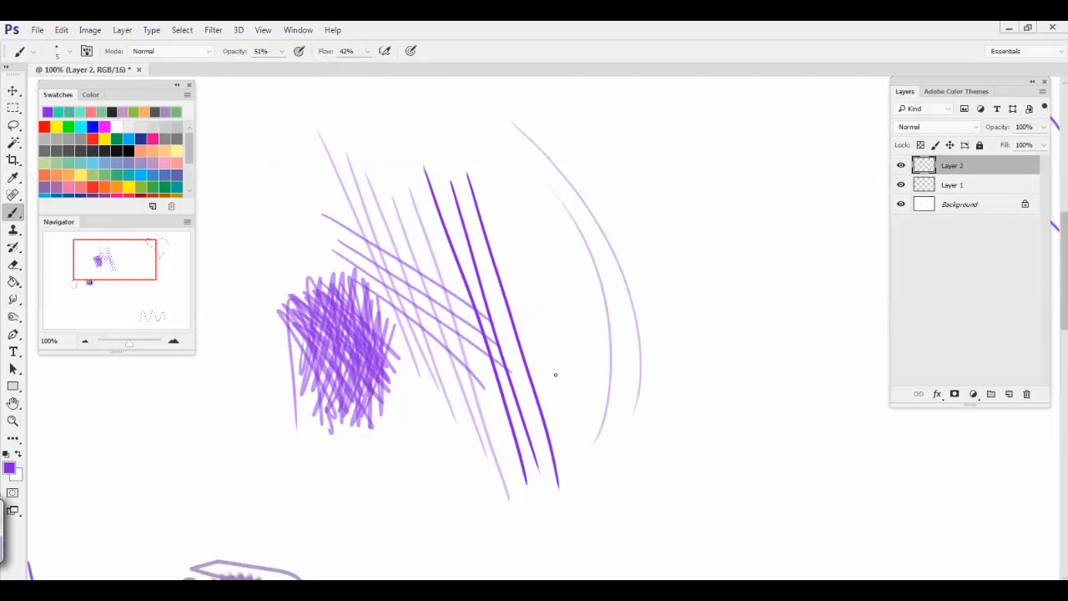
# Enlarge the brush to 32 px and paint a broad curved stroke to the right of the thin curves
pyautogui.rightClick(529, 296)
pyautogui.click(609, 331)
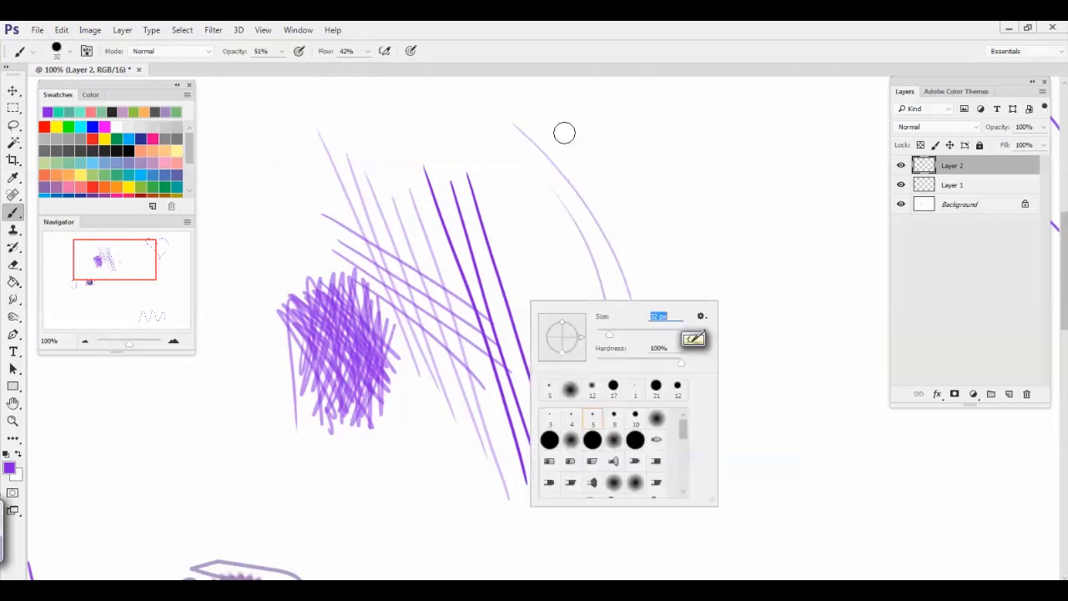
pyautogui.moveTo(565, 131); pyautogui.dragTo(764, 498)
# Reduce the brush flow further and paint several faint broad curves around the first broad stroke
pyautogui.click(368, 51)
pyautogui.moveTo(334, 69); pyautogui.dragTo(341, 68)
pyautogui.moveTo(587, 125)
pyautogui.mouseDown()
pyautogui.moveTo(658, 181)
pyautogui.moveTo(768, 503)
pyautogui.mouseUp()
pyautogui.moveTo(601, 130); pyautogui.dragTo(805, 469)
pyautogui.moveTo(616, 152)
pyautogui.mouseDown()
pyautogui.moveTo(745, 288)
pyautogui.moveTo(778, 478)
pyautogui.mouseUp()
pyautogui.moveTo(560, 164); pyautogui.dragTo(688, 442)
# Set the brush flow to 100% and paint solid broad curves to the left of the faint ones
pyautogui.click(367, 51)
pyautogui.moveTo(365, 68); pyautogui.dragTo(411, 73)
pyautogui.moveTo(554, 135)
pyautogui.mouseDown()
pyautogui.moveTo(719, 401)
pyautogui.moveTo(739, 514)
pyautogui.moveTo(726, 541)
pyautogui.mouseUp()
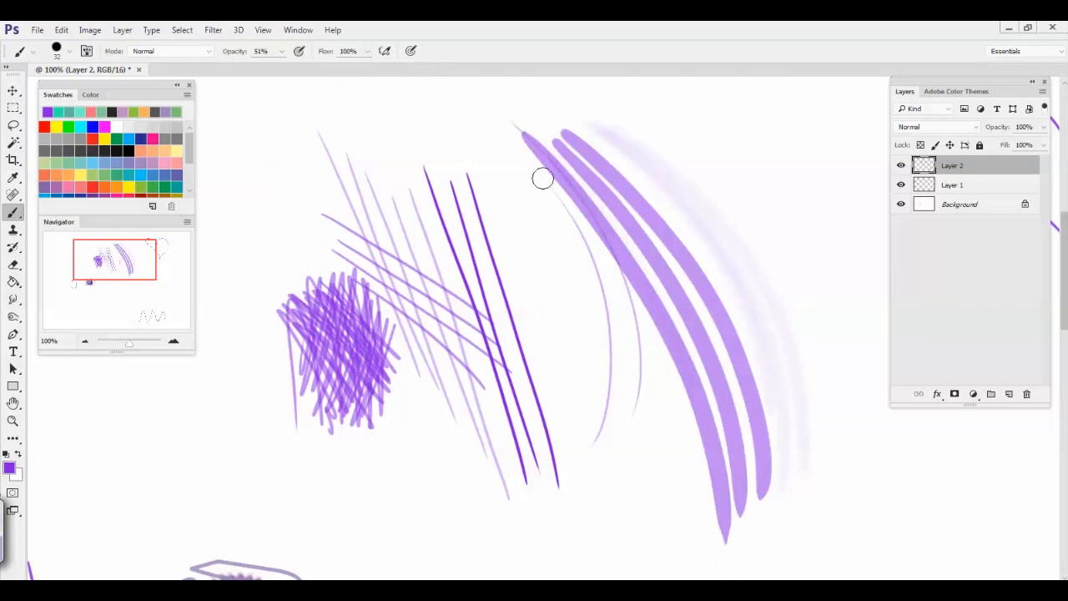
pyautogui.moveTo(543, 176); pyautogui.dragTo(663, 525)
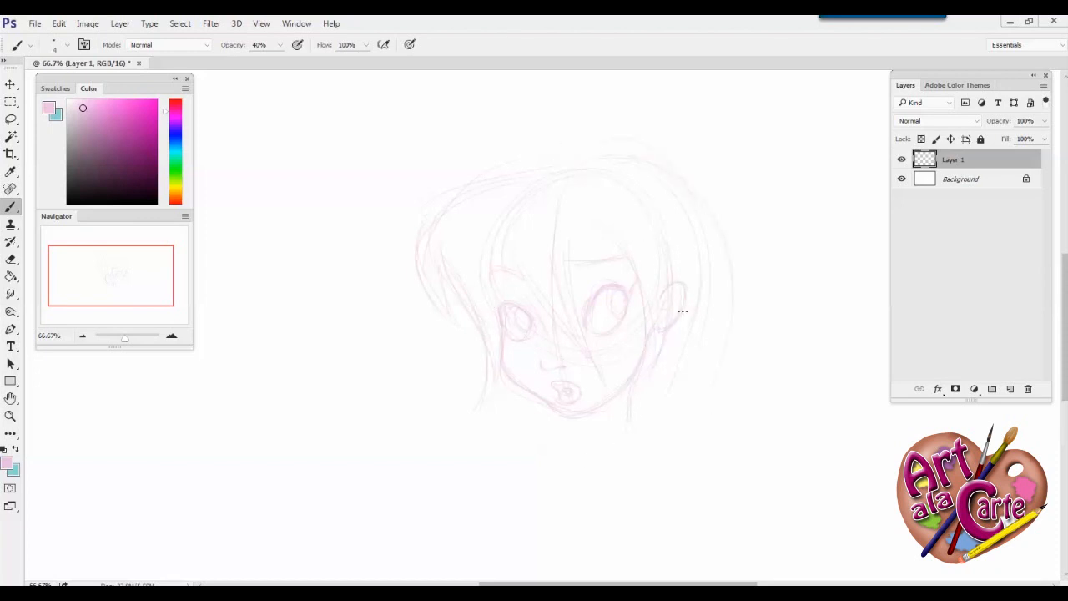
# Add a new layer above the face sketch, reset the colours to black and white, and set the brush opacity to 84%
pyautogui.click(1010, 389)
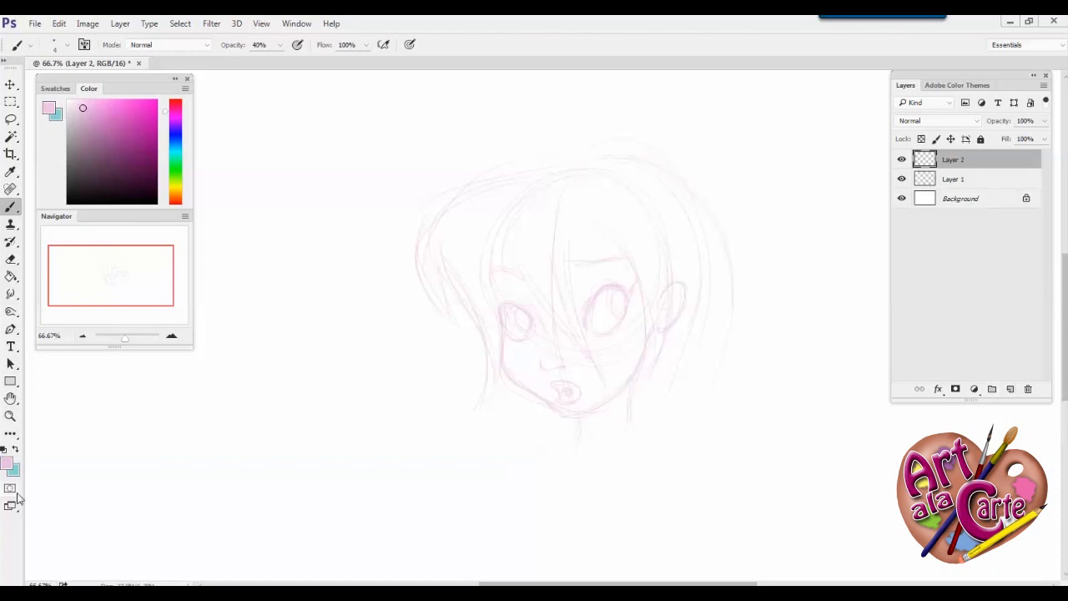
pyautogui.click(4, 451)
pyautogui.click(281, 46)
pyautogui.moveTo(285, 64); pyautogui.dragTo(310, 64)
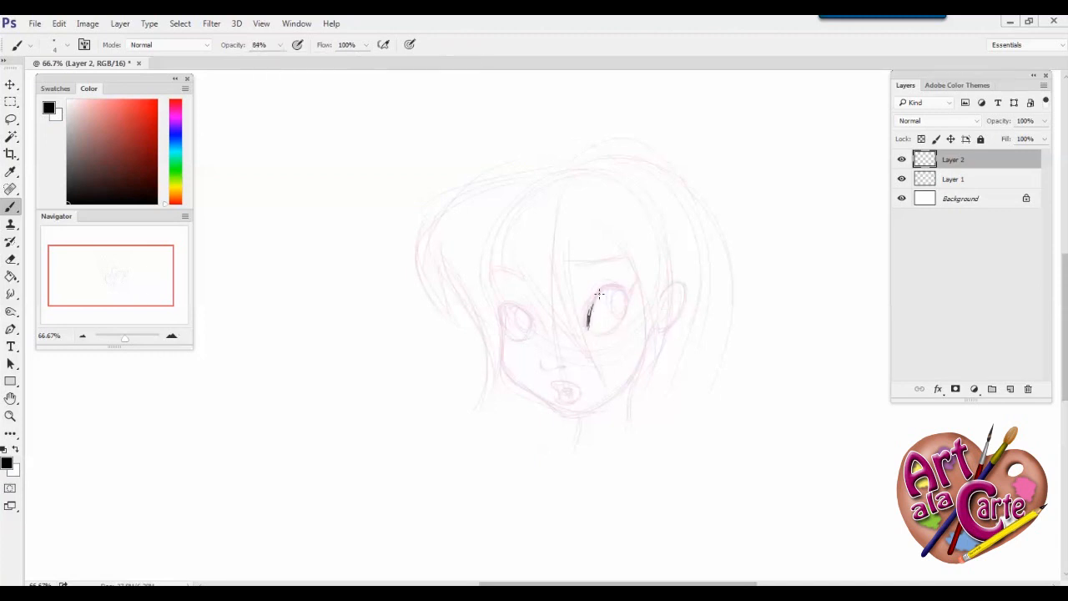
# Ink the right-hand eye's thick upper lid line with a flared lash at its outer corner
pyautogui.click(171, 337)
pyautogui.click(171, 337)
pyautogui.click(171, 337)
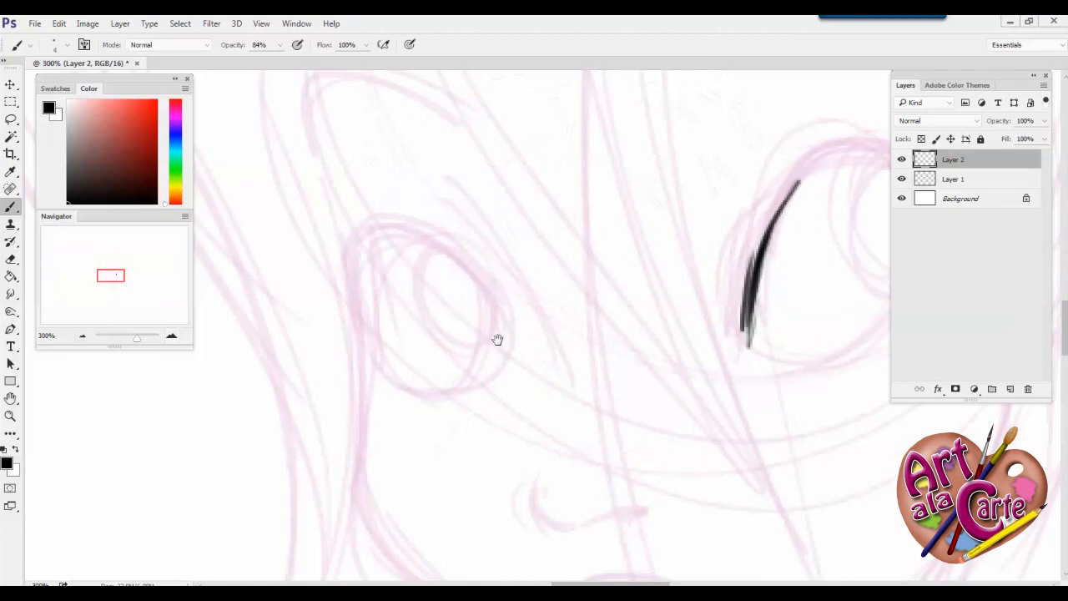
pyautogui.moveTo(502, 326); pyautogui.dragTo(326, 411)
pyautogui.moveTo(743, 306)
pyautogui.mouseDown()
pyautogui.moveTo(682, 235)
pyautogui.moveTo(600, 308)
pyautogui.moveTo(657, 238)
pyautogui.moveTo(601, 296)
pyautogui.moveTo(566, 401)
pyautogui.moveTo(619, 266)
pyautogui.moveTo(656, 238)
pyautogui.moveTo(742, 331)
pyautogui.moveTo(793, 178)
pyautogui.moveTo(737, 259)
pyautogui.moveTo(795, 170)
pyautogui.moveTo(741, 270)
pyautogui.mouseUp()
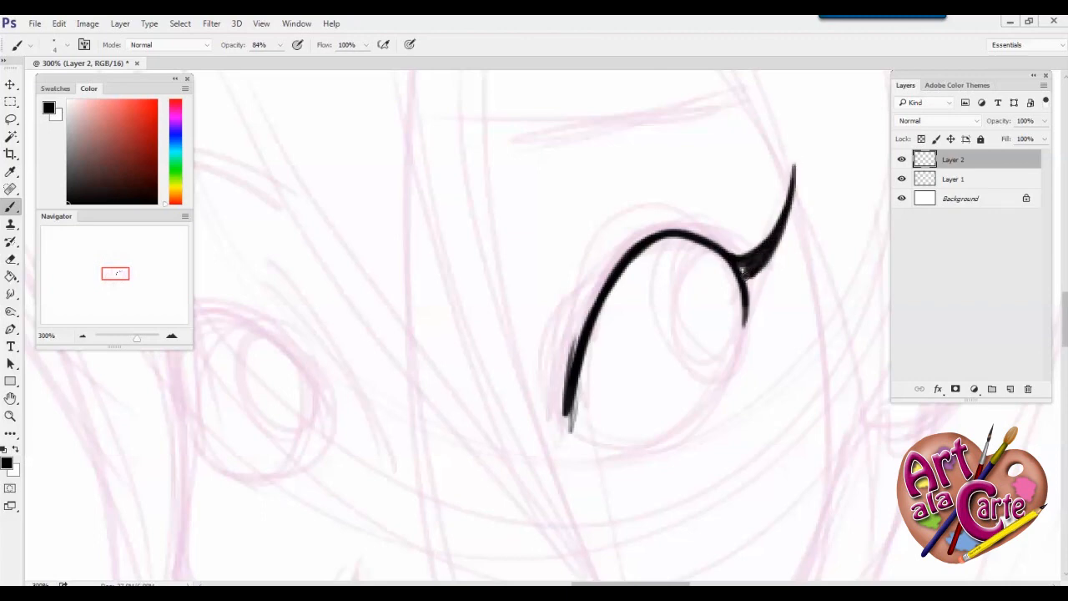
pyautogui.moveTo(744, 320)
pyautogui.mouseDown()
pyautogui.moveTo(738, 263)
pyautogui.moveTo(704, 237)
pyautogui.moveTo(632, 251)
pyautogui.mouseUp()
pyautogui.moveTo(734, 253)
pyautogui.mouseDown()
pyautogui.moveTo(691, 226)
pyautogui.moveTo(596, 288)
pyautogui.moveTo(649, 232)
pyautogui.moveTo(577, 336)
pyautogui.moveTo(734, 282)
pyautogui.mouseUp()
# Ink the right-hand eye's iris, its two inner ovals and the curved lower lid
pyautogui.moveTo(659, 224)
pyautogui.mouseDown()
pyautogui.moveTo(697, 229)
pyautogui.moveTo(736, 353)
pyautogui.mouseUp()
pyautogui.moveTo(715, 246); pyautogui.dragTo(700, 371)
pyautogui.moveTo(746, 307)
pyautogui.mouseDown()
pyautogui.moveTo(706, 376)
pyautogui.moveTo(677, 352)
pyautogui.mouseUp()
pyautogui.moveTo(693, 255)
pyautogui.mouseDown()
pyautogui.moveTo(686, 275)
pyautogui.moveTo(700, 305)
pyautogui.moveTo(734, 278)
pyautogui.moveTo(721, 263)
pyautogui.moveTo(678, 428)
pyautogui.mouseUp()
pyautogui.moveTo(748, 325); pyautogui.dragTo(641, 446)
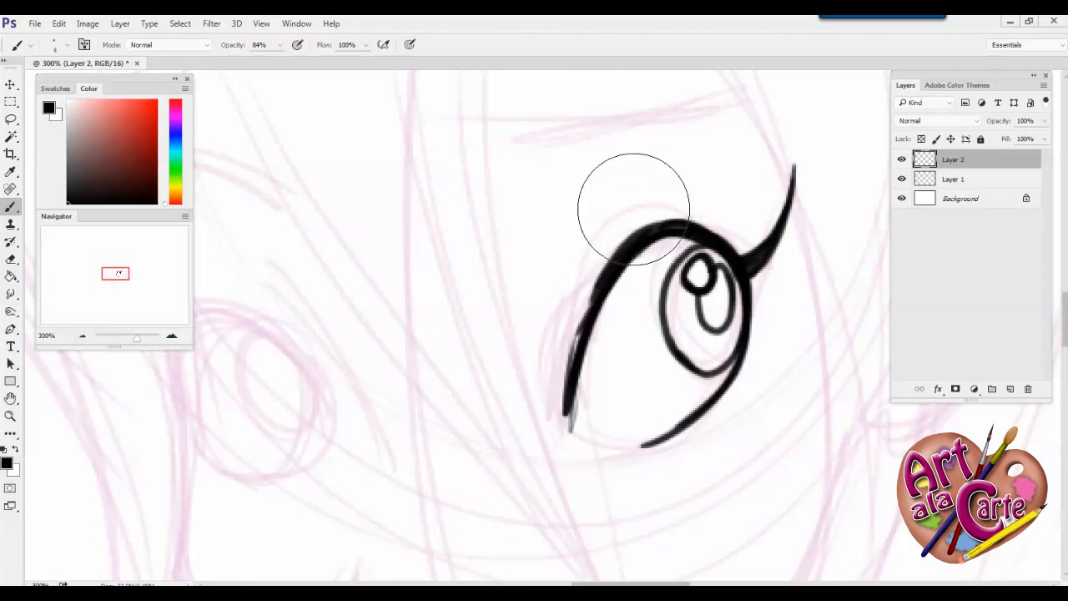
# Erase the rough inner side of the right-hand eye's upper lid, redraw it thinner and extend the lower lid
pyautogui.moveTo(600, 232)
pyautogui.mouseDown()
pyautogui.moveTo(570, 288)
pyautogui.moveTo(569, 392)
pyautogui.mouseUp()
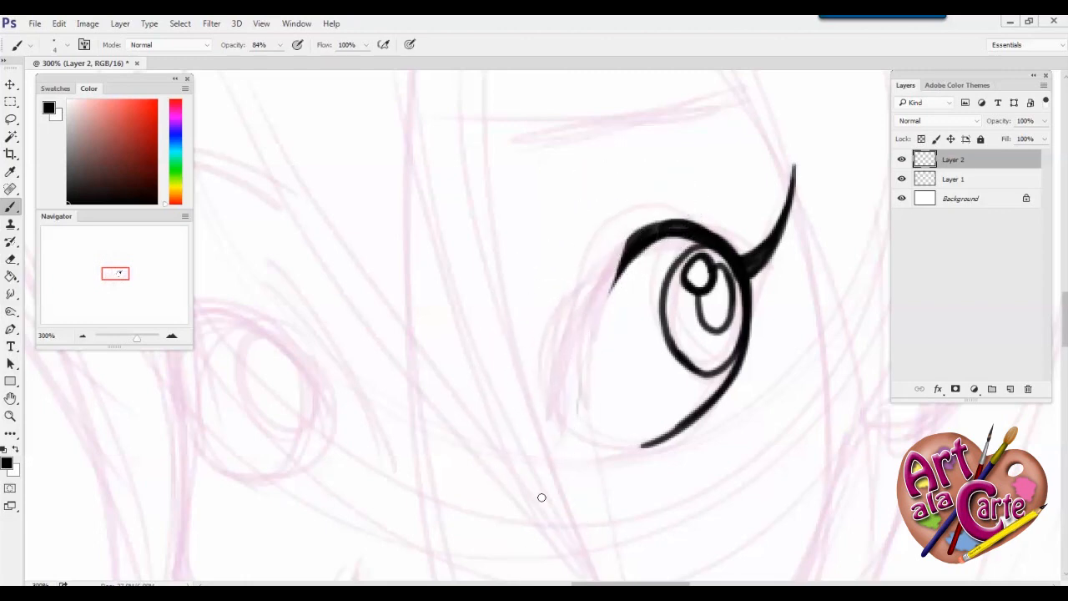
pyautogui.moveTo(624, 264); pyautogui.dragTo(589, 321)
pyautogui.moveTo(632, 244); pyautogui.dragTo(578, 359)
pyautogui.moveTo(606, 290); pyautogui.dragTo(574, 389)
pyautogui.moveTo(592, 323); pyautogui.dragTo(575, 404)
pyautogui.moveTo(646, 446); pyautogui.dragTo(620, 445)
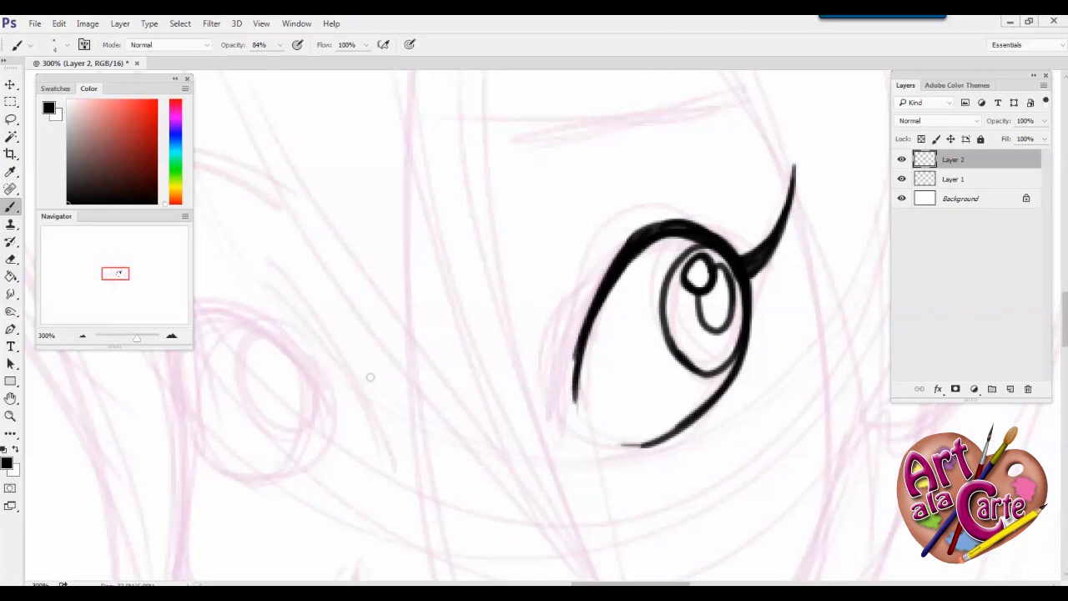
# Ink the curved line beside the nose bridge and the arched upper lid of the left-hand eye
pyautogui.moveTo(334, 462); pyautogui.dragTo(452, 402)
pyautogui.moveTo(403, 221)
pyautogui.mouseDown()
pyautogui.moveTo(465, 312)
pyautogui.moveTo(510, 444)
pyautogui.mouseUp()
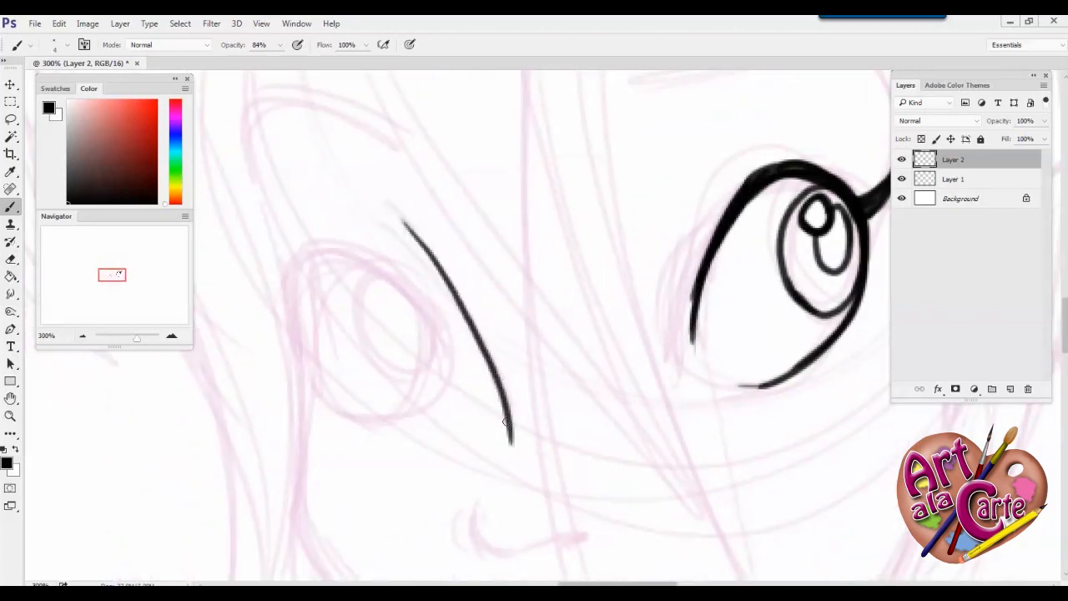
pyautogui.moveTo(398, 218)
pyautogui.mouseDown()
pyautogui.moveTo(495, 383)
pyautogui.moveTo(511, 446)
pyautogui.mouseUp()
pyautogui.moveTo(460, 381)
pyautogui.mouseDown()
pyautogui.moveTo(337, 258)
pyautogui.moveTo(296, 292)
pyautogui.mouseUp()
pyautogui.moveTo(301, 363)
pyautogui.mouseDown()
pyautogui.moveTo(289, 288)
pyautogui.moveTo(325, 259)
pyautogui.moveTo(441, 340)
pyautogui.moveTo(394, 281)
pyautogui.moveTo(321, 252)
pyautogui.moveTo(299, 368)
pyautogui.moveTo(300, 269)
pyautogui.mouseUp()
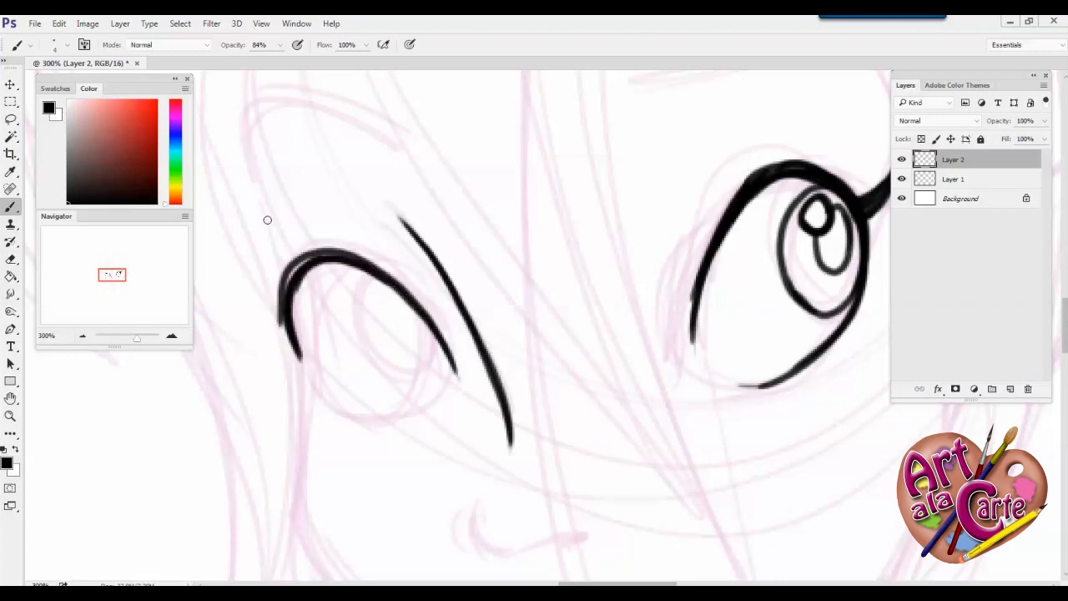
# Set the eraser to 12 px for tidying the left-hand eye's upper lid and return to the Brush tool
pyautogui.click(10, 261)
pyautogui.rightClick(362, 339)
pyautogui.write('12')
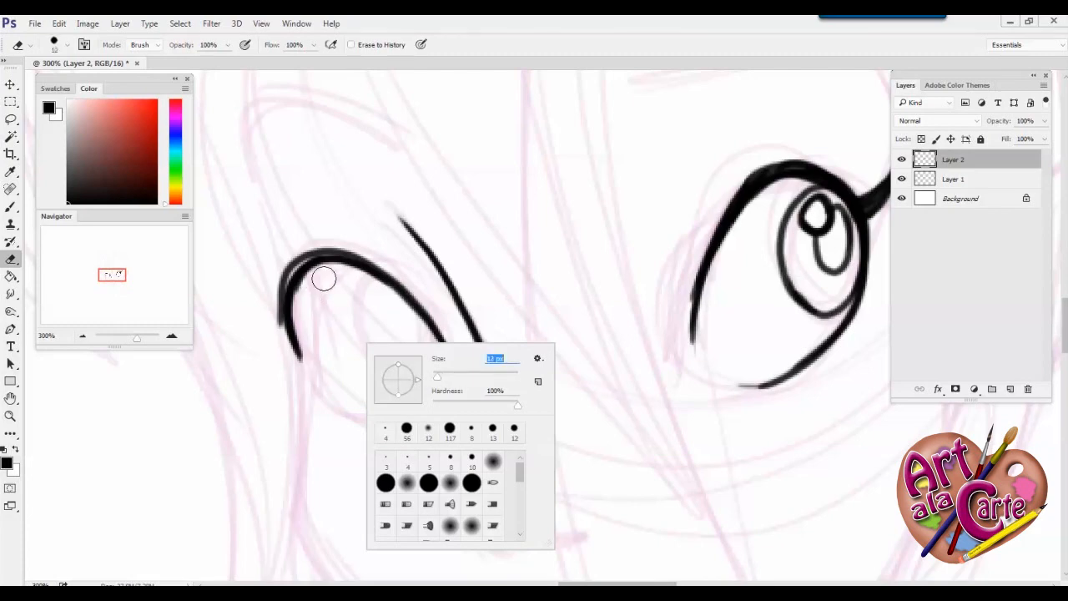
pyautogui.press('Return')
pyautogui.click(10, 208)
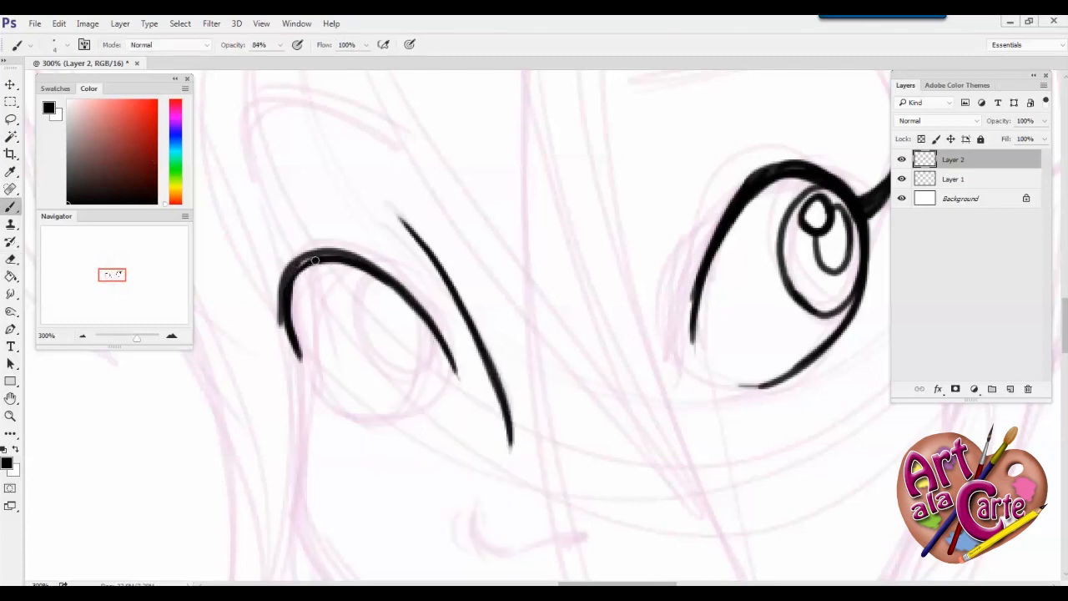
# Ink the left-hand eye's outer lash and the oval outline of its iris
pyautogui.moveTo(285, 326)
pyautogui.mouseDown()
pyautogui.moveTo(233, 287)
pyautogui.moveTo(329, 390)
pyautogui.mouseUp()
pyautogui.moveTo(368, 273)
pyautogui.mouseDown()
pyautogui.moveTo(353, 326)
pyautogui.moveTo(401, 384)
pyautogui.mouseUp()
pyautogui.moveTo(433, 323)
pyautogui.mouseDown()
pyautogui.moveTo(432, 369)
pyautogui.moveTo(375, 358)
pyautogui.mouseUp()
pyautogui.moveTo(365, 272)
pyautogui.mouseDown()
pyautogui.moveTo(353, 319)
pyautogui.moveTo(367, 353)
pyautogui.mouseUp()
pyautogui.moveTo(367, 354)
pyautogui.mouseDown()
pyautogui.moveTo(409, 381)
pyautogui.moveTo(439, 337)
pyautogui.mouseUp()
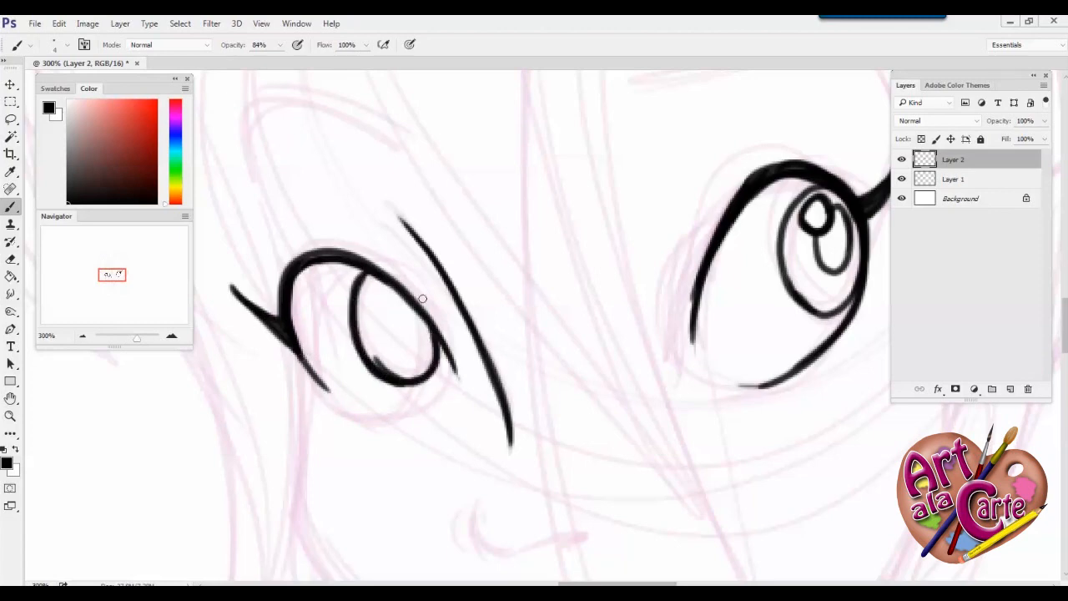
pyautogui.moveTo(386, 362)
pyautogui.mouseDown()
pyautogui.moveTo(375, 354)
pyautogui.moveTo(414, 365)
pyautogui.moveTo(407, 324)
pyautogui.moveTo(375, 372)
pyautogui.moveTo(403, 381)
pyautogui.moveTo(433, 366)
pyautogui.moveTo(386, 377)
pyautogui.moveTo(434, 349)
pyautogui.moveTo(365, 322)
pyautogui.moveTo(420, 362)
pyautogui.moveTo(427, 343)
pyautogui.moveTo(383, 362)
pyautogui.mouseUp()
# Ink the two small ovals inside the left-hand iris and the eye's curved lower lid
pyautogui.press('e')
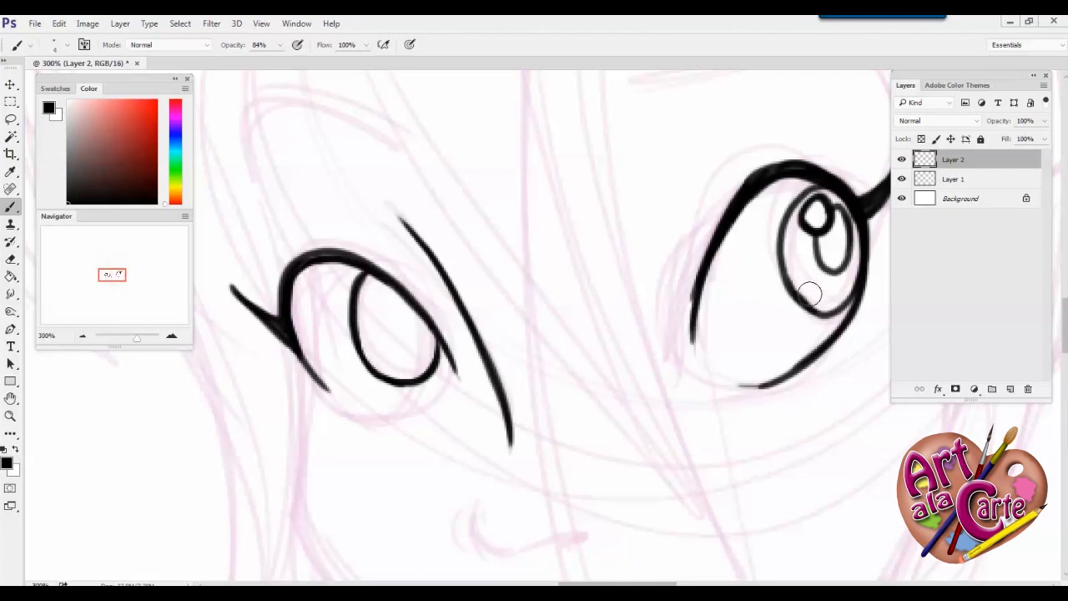
pyautogui.moveTo(816, 301); pyautogui.dragTo(795, 269)
pyautogui.moveTo(386, 297)
pyautogui.mouseDown()
pyautogui.moveTo(367, 317)
pyautogui.moveTo(385, 299)
pyautogui.moveTo(422, 332)
pyautogui.moveTo(397, 292)
pyautogui.mouseUp()
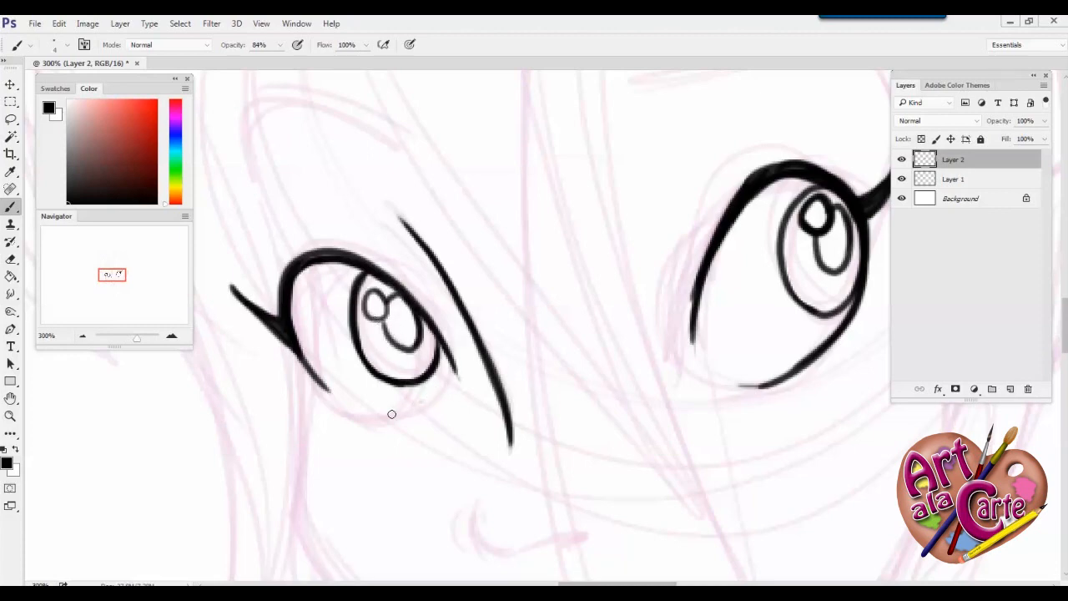
pyautogui.moveTo(417, 404)
pyautogui.mouseDown()
pyautogui.moveTo(339, 405)
pyautogui.moveTo(293, 355)
pyautogui.mouseUp()
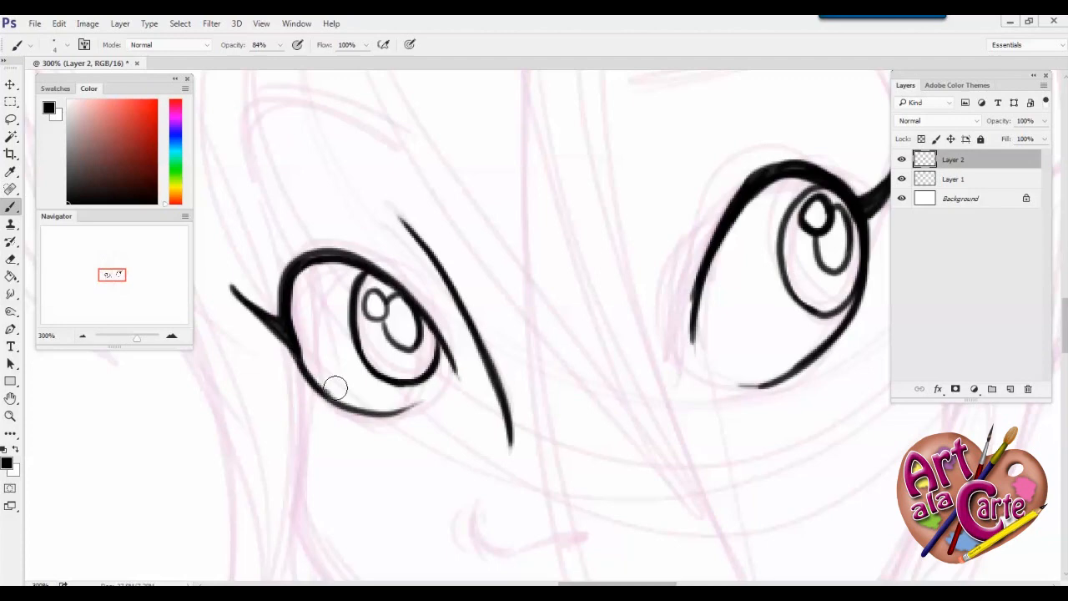
# Ink the nose curve, the nostril and the outline and opening of the lips
pyautogui.moveTo(376, 442); pyautogui.dragTo(351, 239)
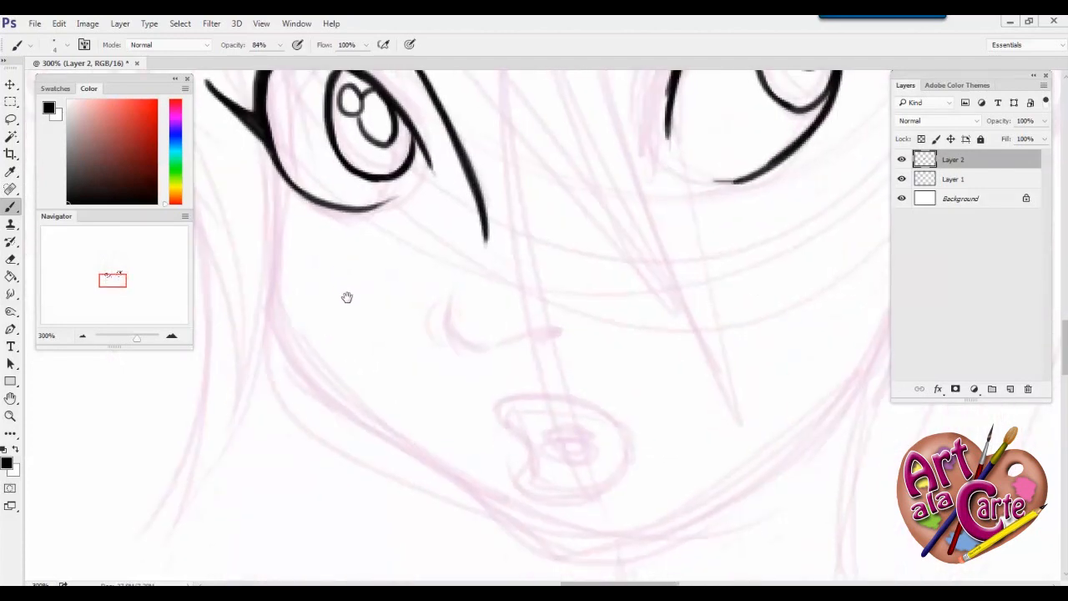
pyautogui.moveTo(454, 294)
pyautogui.mouseDown()
pyautogui.moveTo(472, 347)
pyautogui.moveTo(548, 337)
pyautogui.moveTo(535, 337)
pyautogui.mouseUp()
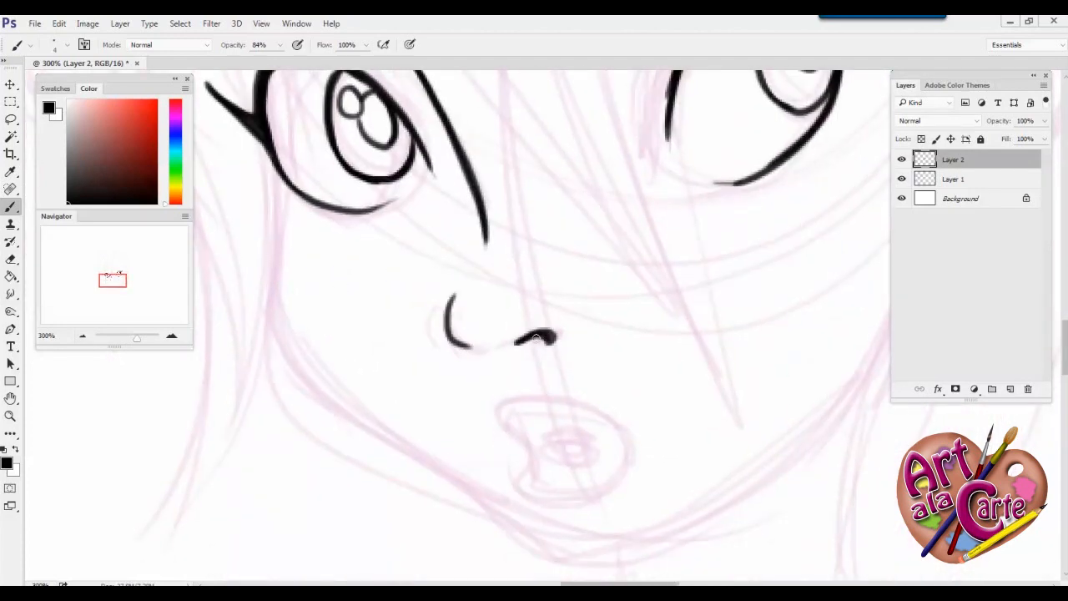
pyautogui.moveTo(455, 294); pyautogui.dragTo(472, 349)
pyautogui.moveTo(533, 431)
pyautogui.mouseDown()
pyautogui.moveTo(558, 434)
pyautogui.moveTo(584, 458)
pyautogui.mouseUp()
pyautogui.moveTo(581, 410)
pyautogui.mouseDown()
pyautogui.moveTo(515, 405)
pyautogui.moveTo(529, 487)
pyautogui.moveTo(573, 500)
pyautogui.moveTo(599, 424)
pyautogui.mouseUp()
# Ink the face contour from the left-hand eye down around the chin and up the right jaw
pyautogui.moveTo(258, 150)
pyautogui.mouseDown()
pyautogui.moveTo(272, 302)
pyautogui.moveTo(305, 385)
pyautogui.moveTo(524, 534)
pyautogui.mouseUp()
pyautogui.moveTo(867, 367)
pyautogui.mouseDown()
pyautogui.moveTo(767, 480)
pyautogui.moveTo(786, 464)
pyautogui.moveTo(586, 548)
pyautogui.mouseUp()
pyautogui.moveTo(806, 446); pyautogui.dragTo(724, 499)
pyautogui.moveTo(590, 548)
pyautogui.mouseDown()
pyautogui.moveTo(531, 540)
pyautogui.moveTo(499, 512)
pyautogui.moveTo(547, 546)
pyautogui.moveTo(529, 551)
pyautogui.moveTo(527, 521)
pyautogui.mouseUp()
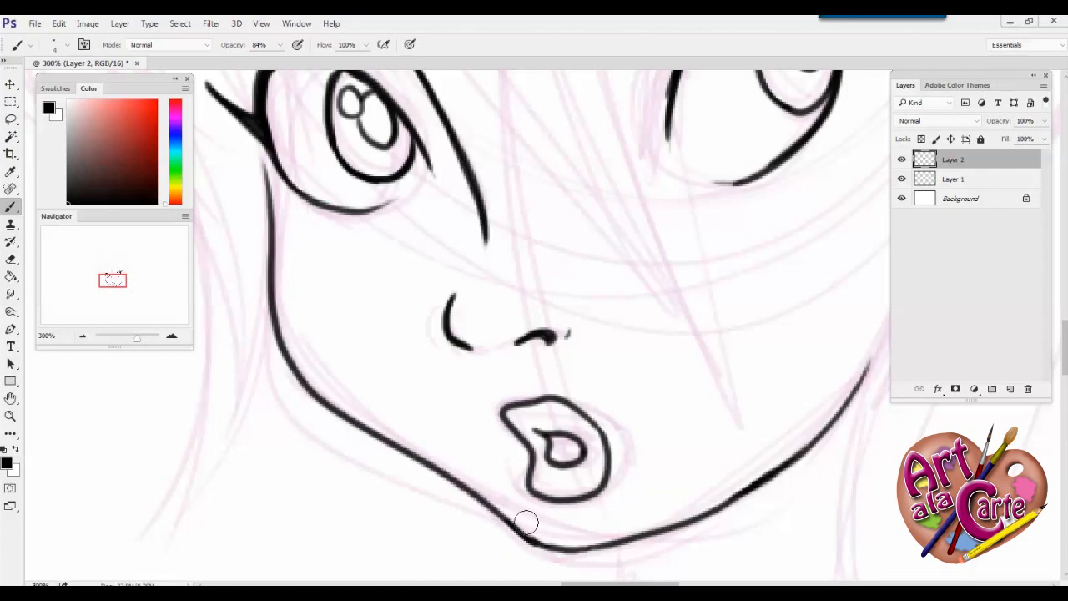
# Ink a thin lid crease above the right-hand eye and the two curves of its eyebrow
pyautogui.moveTo(574, 486); pyautogui.dragTo(496, 422)
pyautogui.moveTo(455, 460); pyautogui.dragTo(458, 465)
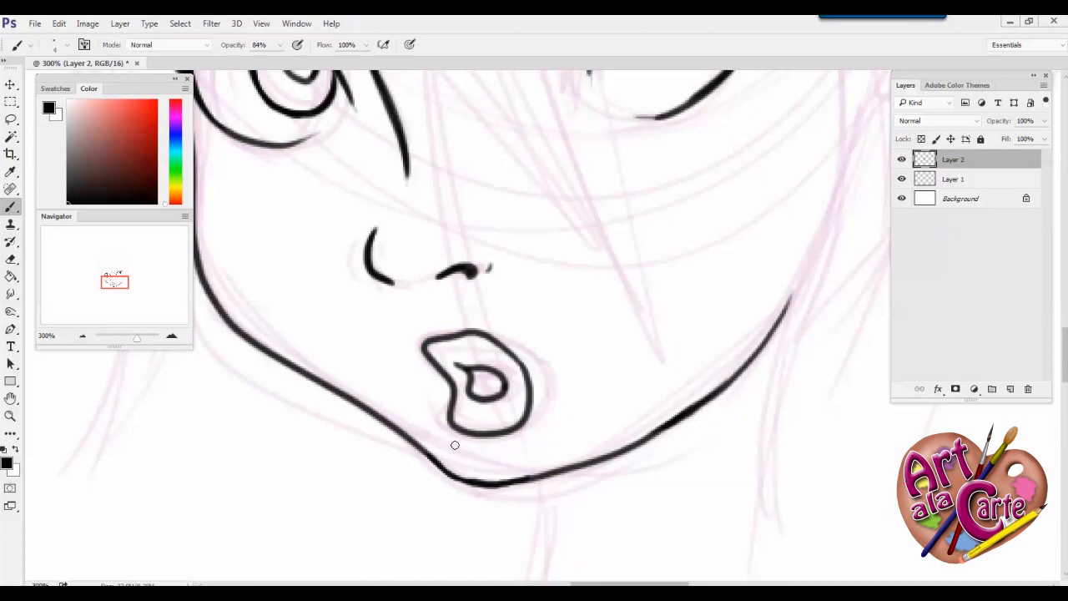
pyautogui.moveTo(514, 211); pyautogui.dragTo(534, 517)
pyautogui.moveTo(507, 294); pyautogui.dragTo(494, 377)
pyautogui.moveTo(602, 349)
pyautogui.mouseDown()
pyautogui.moveTo(632, 297)
pyautogui.moveTo(667, 274)
pyautogui.mouseUp()
pyautogui.moveTo(457, 155); pyautogui.dragTo(809, 173)
pyautogui.moveTo(493, 162); pyautogui.dragTo(820, 182)
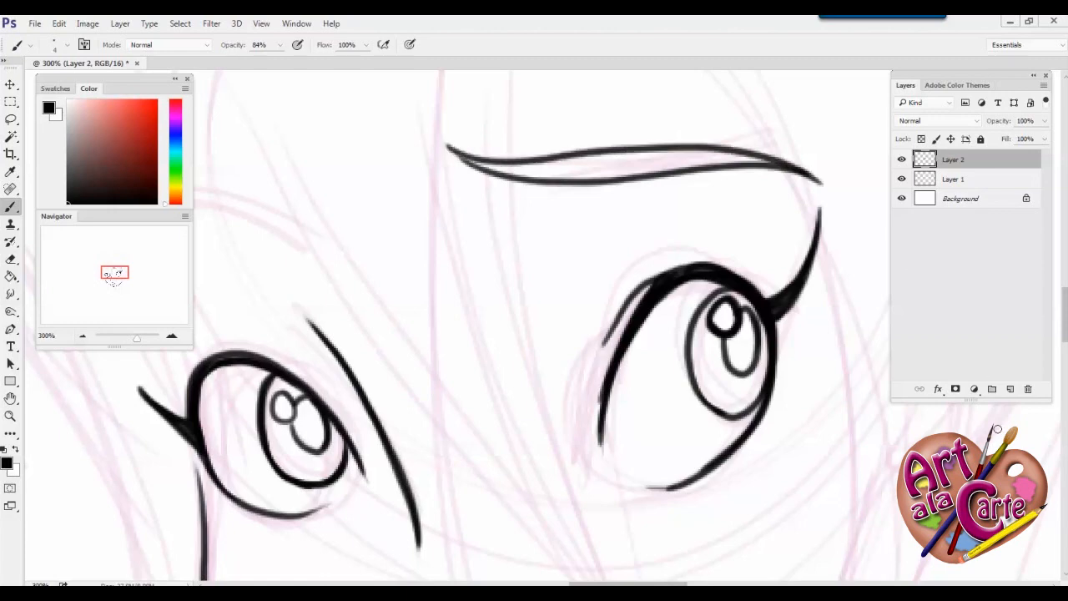
# Ink the left-hand eyebrow as an arched, tapering shape above the eye
pyautogui.moveTo(257, 331); pyautogui.dragTo(596, 370)
pyautogui.moveTo(434, 305)
pyautogui.mouseDown()
pyautogui.moveTo(615, 318)
pyautogui.moveTo(431, 306)
pyautogui.mouseUp()
pyautogui.moveTo(505, 385); pyautogui.dragTo(307, 432)
pyautogui.moveTo(519, 358); pyautogui.dragTo(288, 348)
# Ink the long hair strands falling past the outer corner of the right-hand eye
pyautogui.moveTo(561, 89)
pyautogui.mouseDown()
pyautogui.moveTo(664, 195)
pyautogui.moveTo(776, 530)
pyautogui.mouseUp()
pyautogui.moveTo(776, 354)
pyautogui.mouseDown()
pyautogui.moveTo(778, 522)
pyautogui.moveTo(648, 179)
pyautogui.moveTo(660, 87)
pyautogui.moveTo(654, 472)
pyautogui.mouseUp()
pyautogui.moveTo(769, 92); pyautogui.dragTo(699, 481)
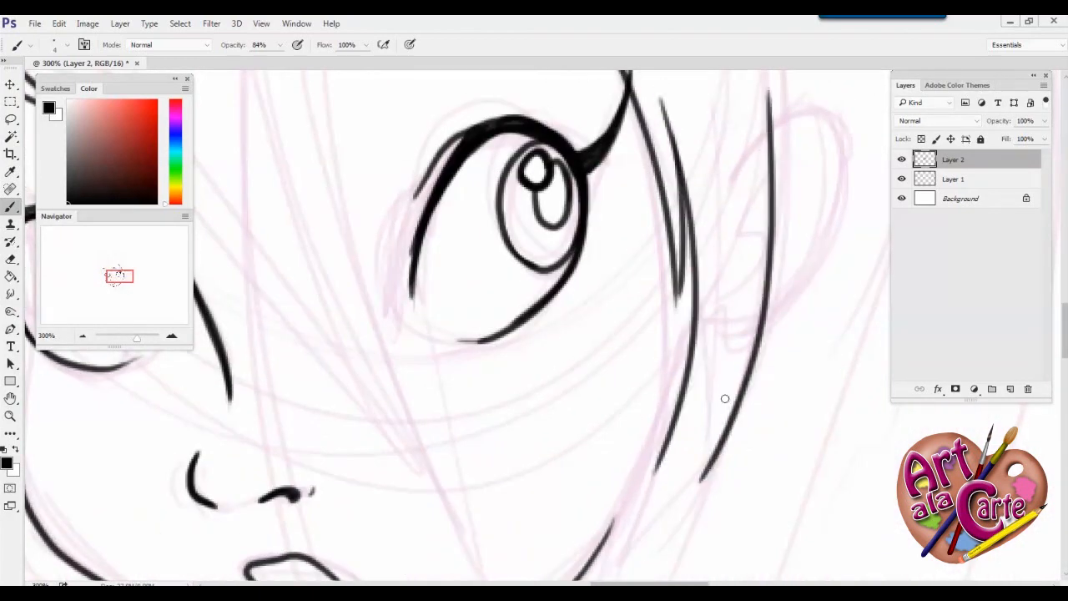
pyautogui.moveTo(724, 284); pyautogui.dragTo(701, 480)
# Ink the ear and the hair strands around it, following the sketch
pyautogui.moveTo(727, 202); pyautogui.dragTo(721, 279)
pyautogui.moveTo(705, 363); pyautogui.dragTo(638, 492)
pyautogui.moveTo(674, 297); pyautogui.dragTo(613, 444)
pyautogui.moveTo(679, 316)
pyautogui.mouseDown()
pyautogui.moveTo(687, 306)
pyautogui.moveTo(777, 340)
pyautogui.moveTo(673, 488)
pyautogui.mouseUp()
pyautogui.moveTo(737, 298); pyautogui.dragTo(684, 431)
pyautogui.moveTo(546, 355); pyautogui.dragTo(591, 580)
# Ink two long, nearly vertical fringe strands running down the forehead between the eyes
pyautogui.moveTo(740, 277); pyautogui.dragTo(924, 333)
pyautogui.moveTo(582, 152); pyautogui.dragTo(578, 531)
pyautogui.moveTo(511, 209); pyautogui.dragTo(505, 563)
pyautogui.moveTo(522, 547); pyautogui.dragTo(506, 259)
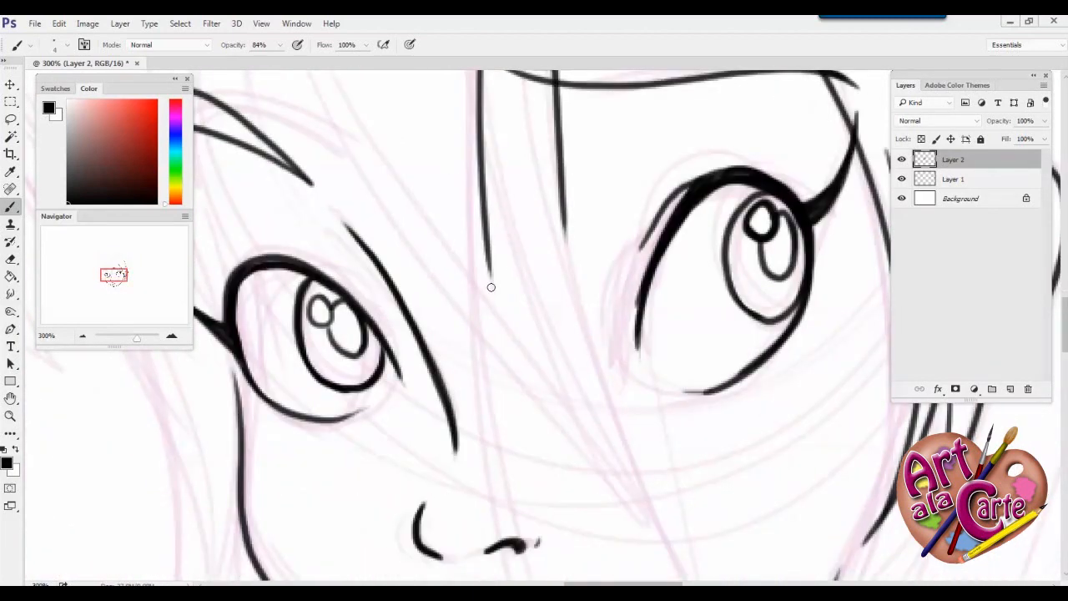
# Ink the pointed fringe tips that cross between the eyes toward the right cheek
pyautogui.moveTo(357, 150); pyautogui.dragTo(520, 432)
pyautogui.moveTo(490, 302); pyautogui.dragTo(523, 439)
pyautogui.moveTo(491, 308); pyautogui.dragTo(631, 525)
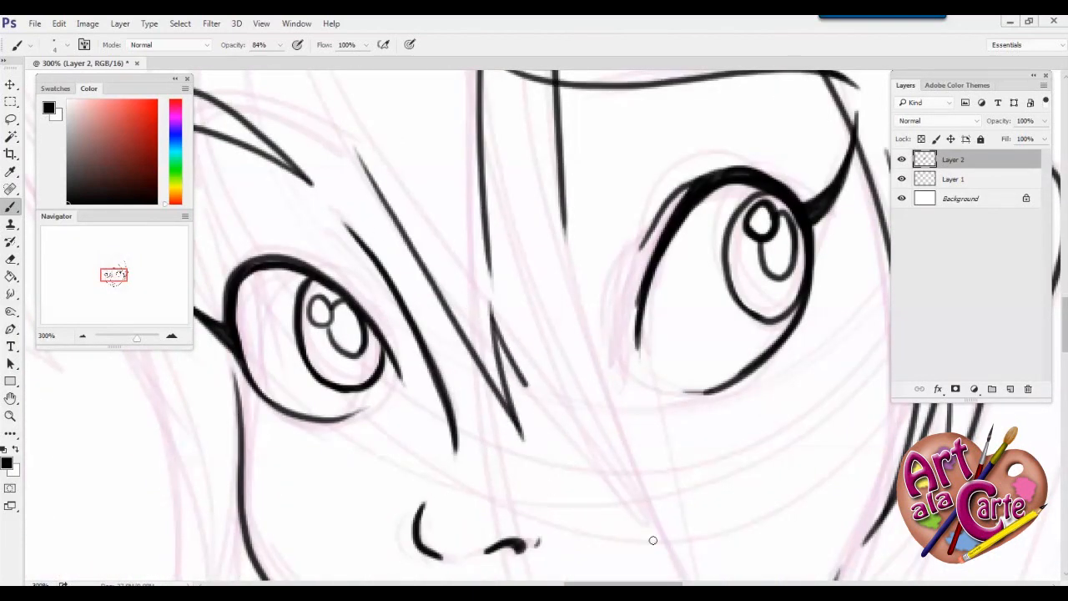
pyautogui.moveTo(537, 335); pyautogui.dragTo(630, 523)
pyautogui.moveTo(557, 190); pyautogui.dragTo(683, 541)
pyautogui.moveTo(518, 295); pyautogui.dragTo(707, 566)
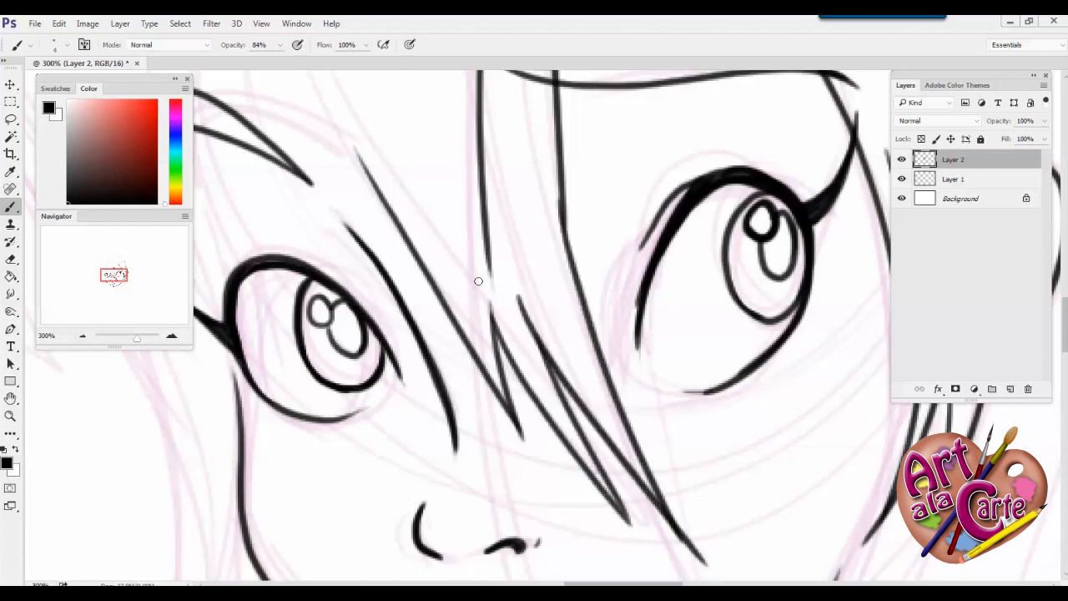
# Ink the outer hair contour on the left side, from the crown down to the curled tip beside the jaw
pyautogui.moveTo(409, 297); pyautogui.dragTo(643, 553)
pyautogui.click(83, 336)
pyautogui.click(83, 337)
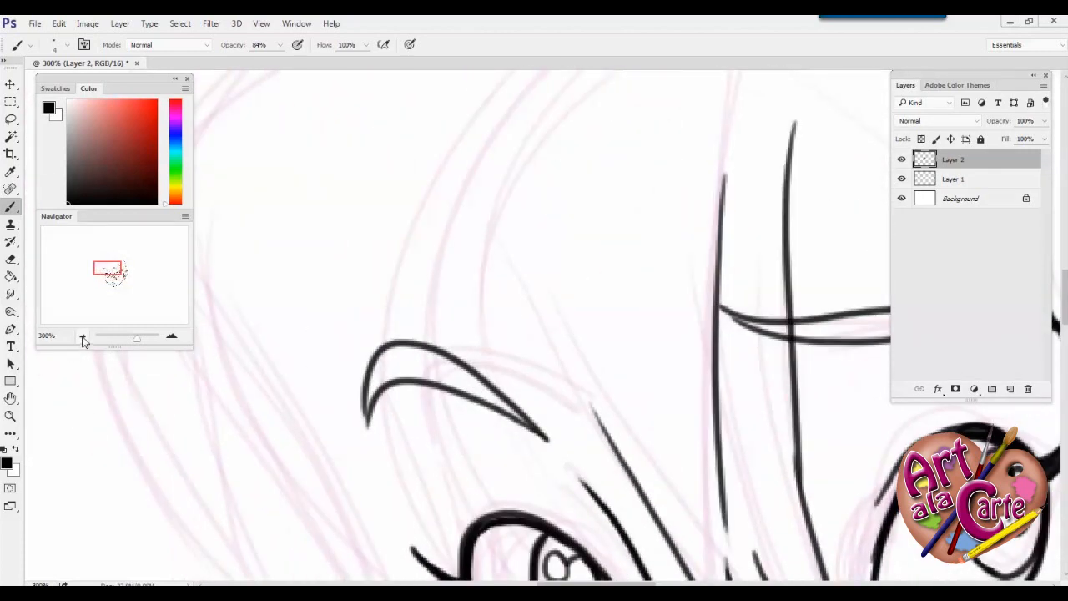
pyautogui.moveTo(659, 125)
pyautogui.mouseDown()
pyautogui.moveTo(408, 197)
pyautogui.moveTo(413, 339)
pyautogui.mouseUp()
pyautogui.moveTo(398, 262); pyautogui.dragTo(411, 337)
pyautogui.moveTo(398, 263)
pyautogui.mouseDown()
pyautogui.moveTo(484, 394)
pyautogui.moveTo(506, 485)
pyautogui.mouseUp()
pyautogui.moveTo(503, 412); pyautogui.dragTo(469, 505)
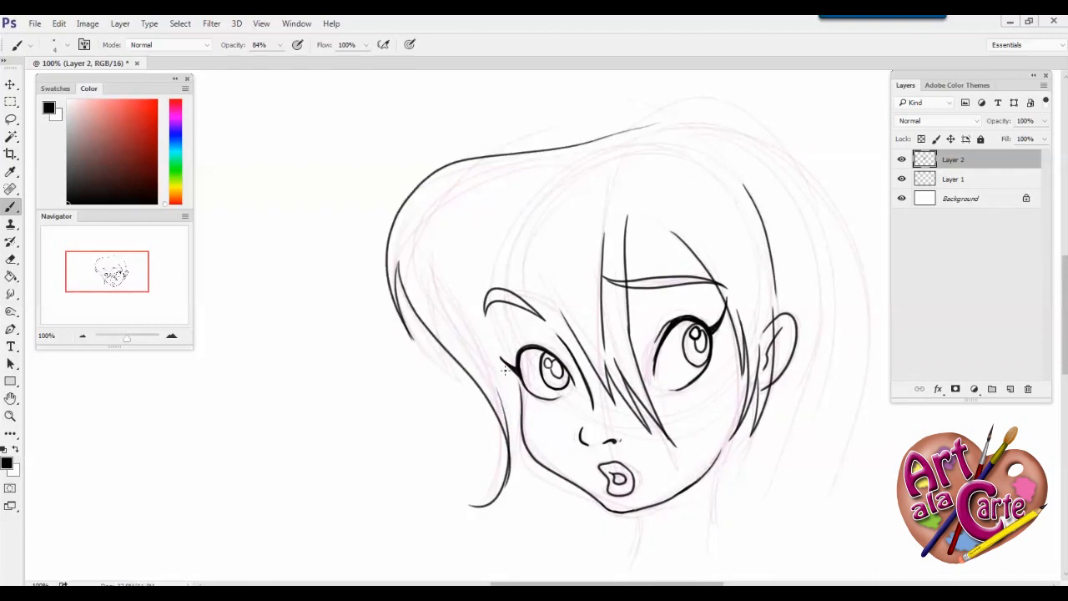
# Ink the inner hair strands over the left-hand brow and beside the left cheek
pyautogui.moveTo(456, 269); pyautogui.dragTo(574, 382)
pyautogui.moveTo(522, 243)
pyautogui.mouseDown()
pyautogui.moveTo(554, 303)
pyautogui.moveTo(582, 402)
pyautogui.mouseUp()
pyautogui.moveTo(519, 380); pyautogui.dragTo(506, 499)
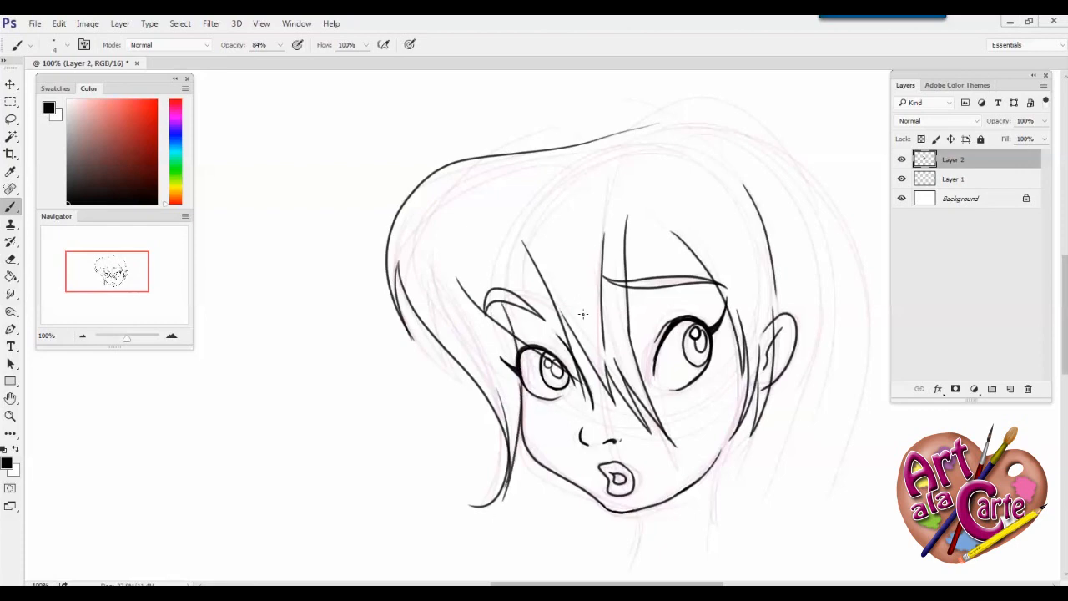
# Ink the outer hair contour from the crown down the right side to its pointed ends
pyautogui.moveTo(589, 136)
pyautogui.mouseDown()
pyautogui.moveTo(860, 365)
pyautogui.moveTo(789, 495)
pyautogui.mouseUp()
pyautogui.moveTo(813, 450); pyautogui.dragTo(779, 516)
pyautogui.moveTo(613, 432); pyautogui.dragTo(595, 281)
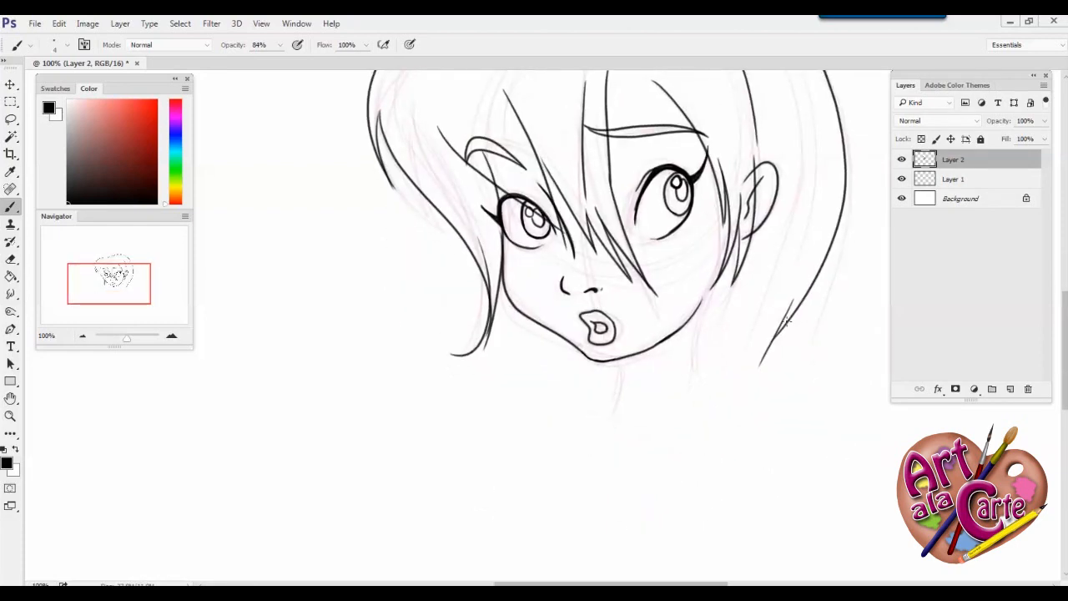
pyautogui.moveTo(806, 282); pyautogui.dragTo(731, 417)
# Ink the hair strands below the ear and the left line of the neck
pyautogui.moveTo(724, 272); pyautogui.dragTo(705, 394)
pyautogui.moveTo(731, 307)
pyautogui.mouseDown()
pyautogui.moveTo(719, 350)
pyautogui.moveTo(732, 424)
pyautogui.mouseUp()
pyautogui.moveTo(622, 360); pyautogui.dragTo(623, 423)
pyautogui.moveTo(518, 356); pyautogui.dragTo(544, 496)
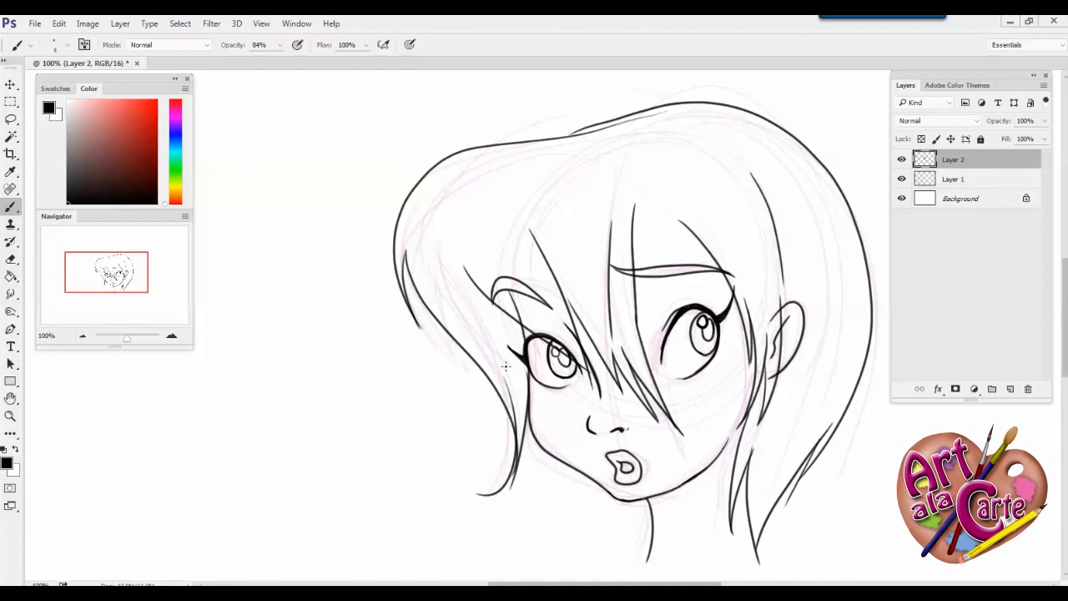
# Add a new layer between the sketch and the line art, and hide the sketch on Layer 1
pyautogui.click(993, 182)
pyautogui.click(1010, 389)
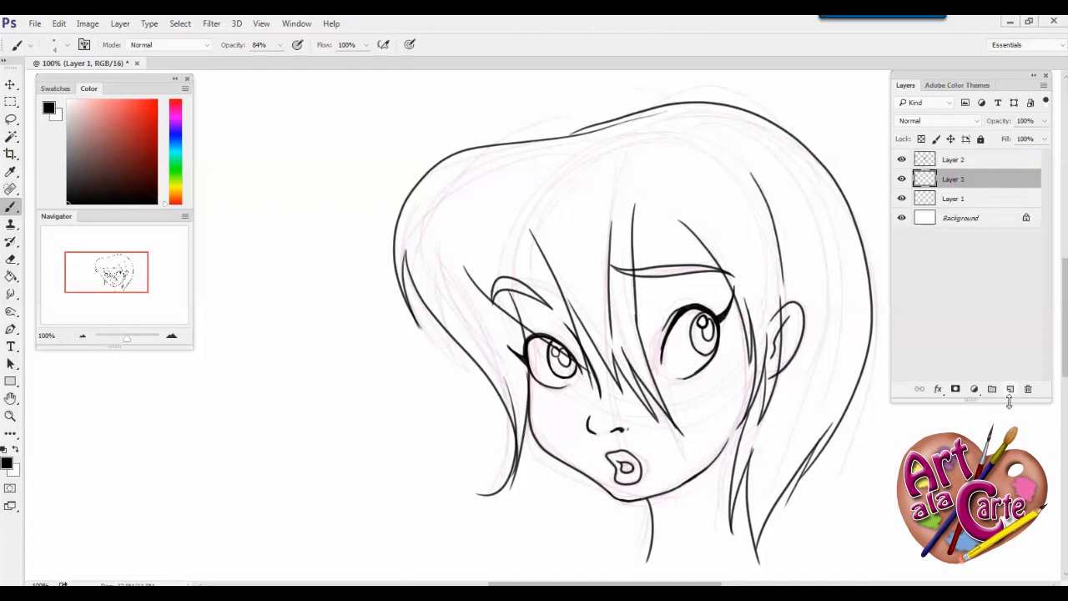
pyautogui.click(901, 198)
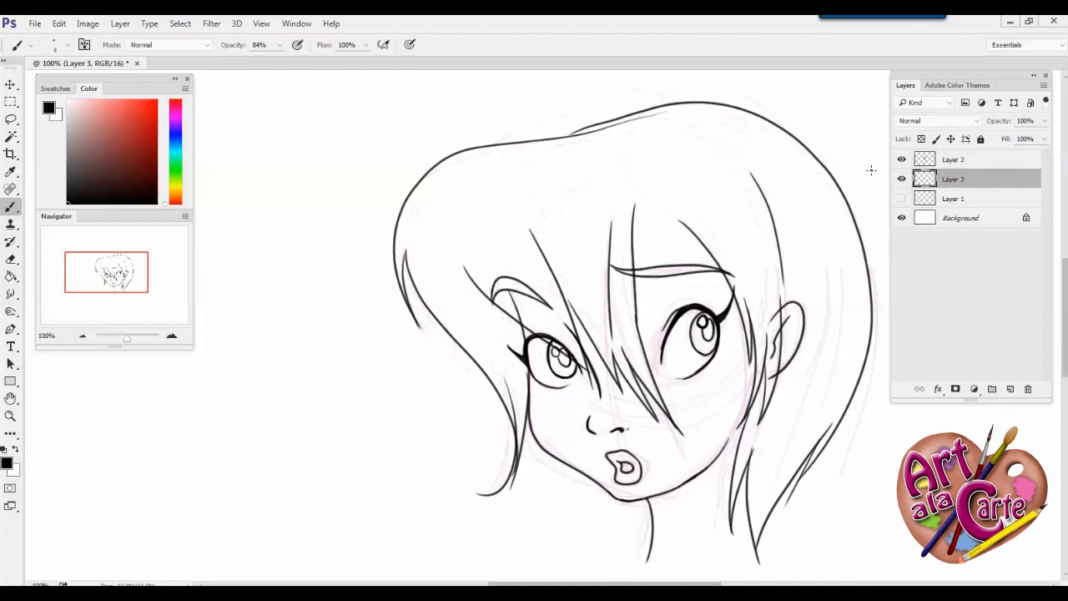
# Try to fill the hair with light purple using the Paint Bucket, and undo the fill
pyautogui.click(12, 275)
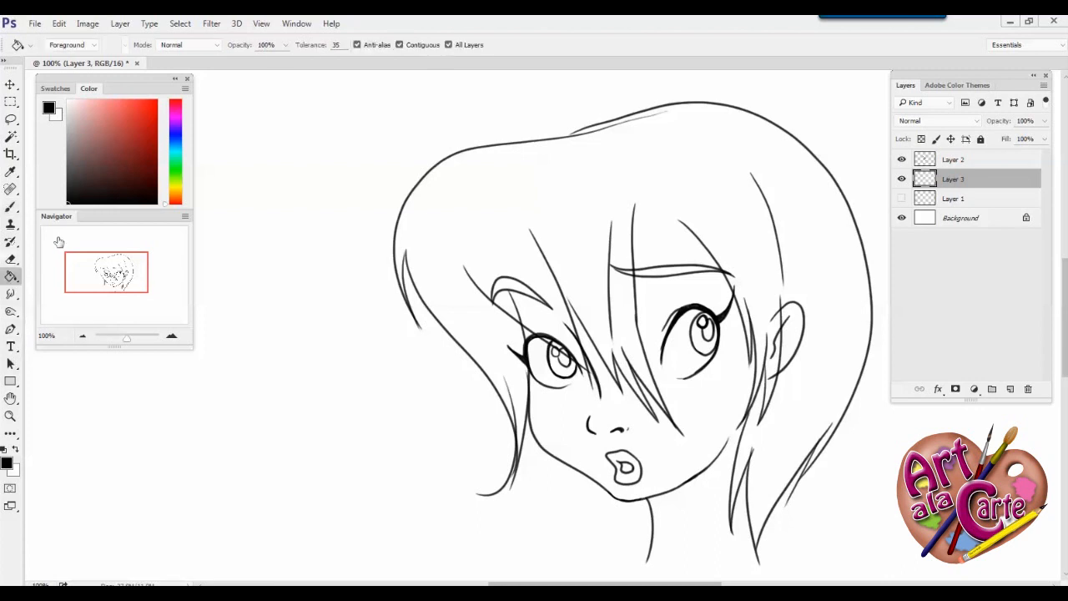
pyautogui.click(177, 131)
pyautogui.click(95, 104)
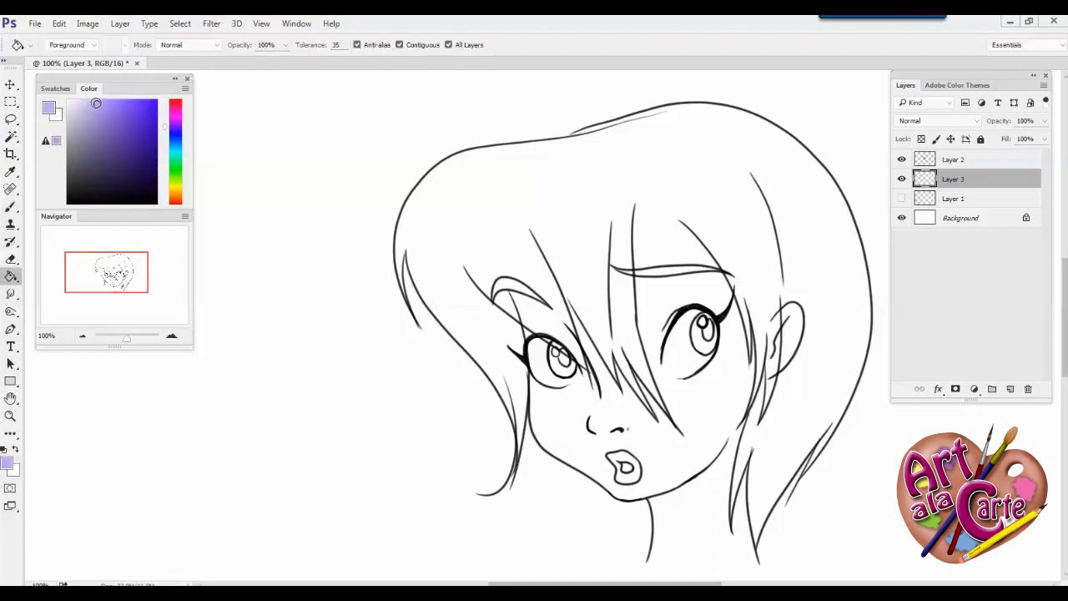
pyautogui.click(544, 226)
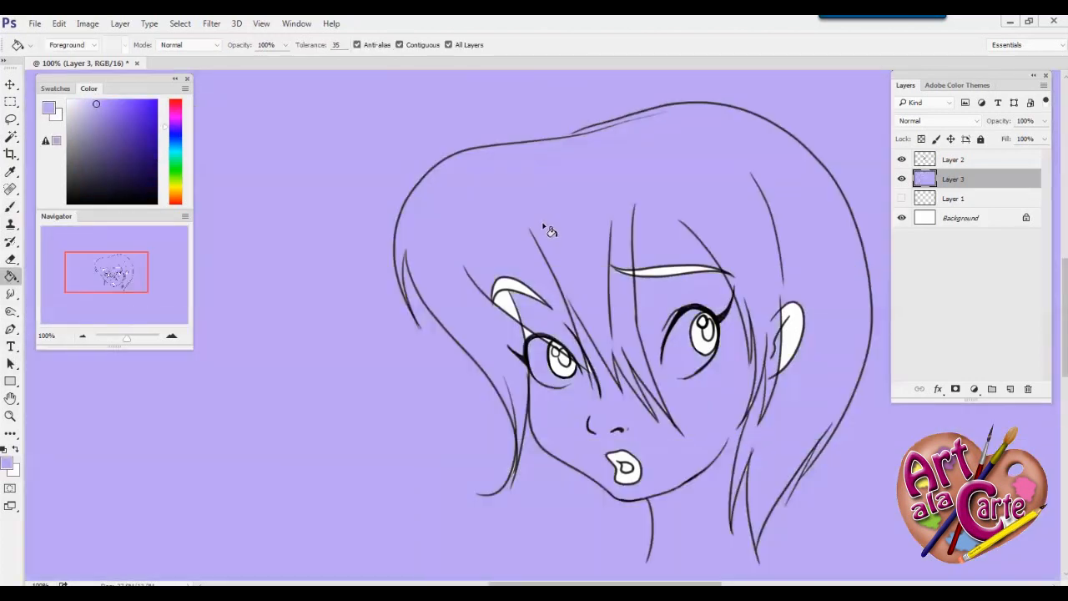
pyautogui.hotkey('ctrl', 'z')
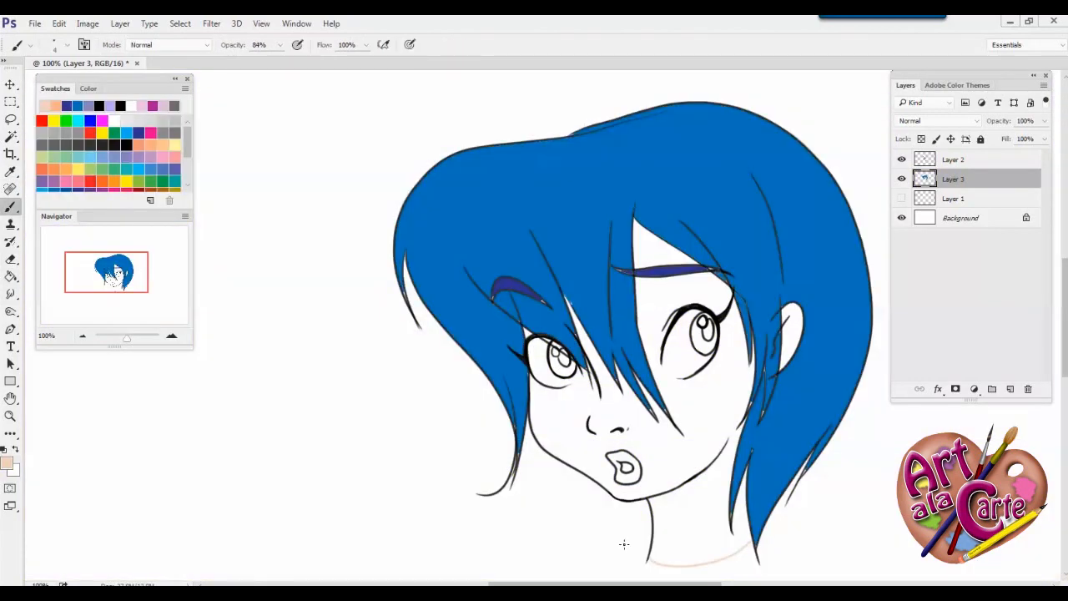
# Fill the face with the light skin tone and paint the whites of both eyes with a 17 px brush
pyautogui.click(570, 421)
pyautogui.press('b')
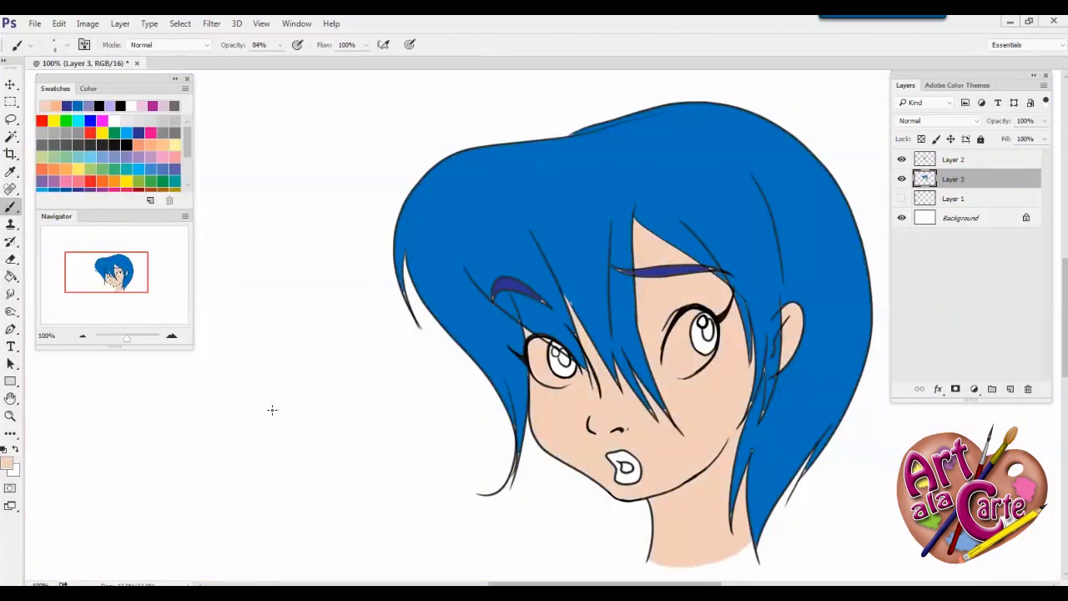
pyautogui.rightClick(711, 367)
pyautogui.moveTo(735, 374); pyautogui.dragTo(738, 373)
pyautogui.moveTo(690, 316)
pyautogui.mouseDown()
pyautogui.moveTo(683, 332)
pyautogui.moveTo(713, 344)
pyautogui.moveTo(680, 372)
pyautogui.mouseUp()
pyautogui.moveTo(542, 349)
pyautogui.mouseDown()
pyautogui.moveTo(558, 380)
pyautogui.moveTo(547, 378)
pyautogui.moveTo(556, 368)
pyautogui.mouseUp()
# Touch up the light skin tone and the blue hair colour along their edges on the colour layer
pyautogui.keyDown('alt'); pyautogui.click(706, 396); pyautogui.keyUp('alt')
pyautogui.keyDown('alt'); pyautogui.click(717, 257); pyautogui.keyUp('alt')
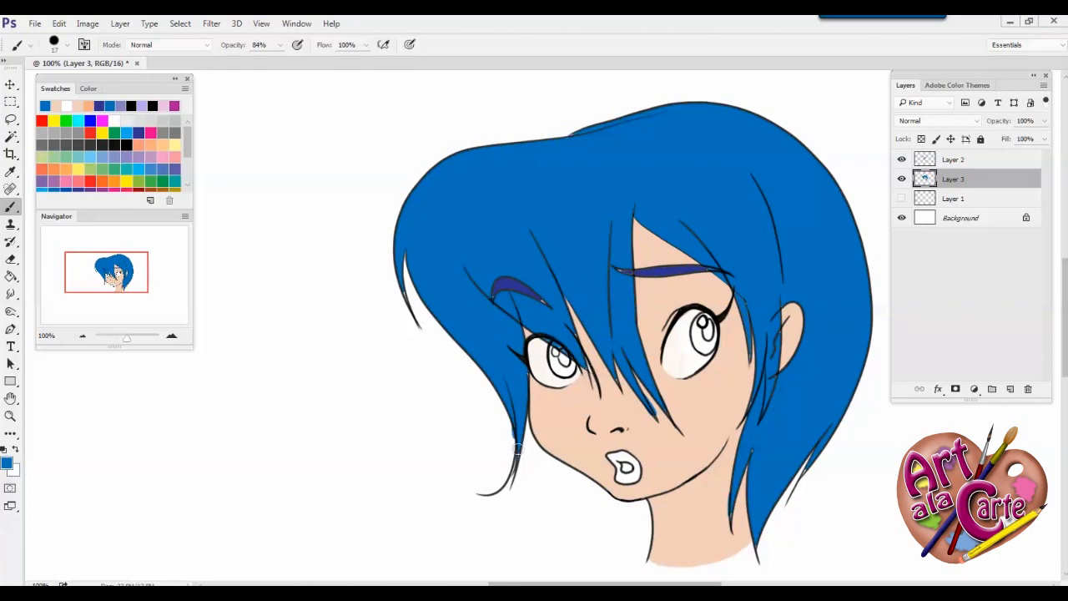
pyautogui.press('e')
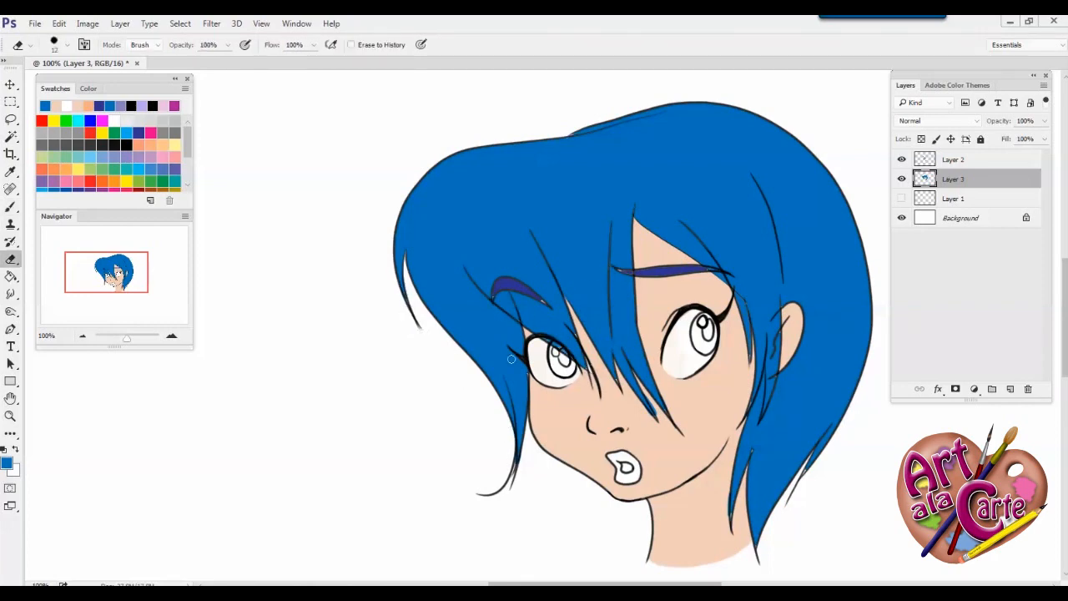
# Fill the remaining gaps in both eyebrows with dark blue using a 5 px brush
pyautogui.press('b')
pyautogui.keyDown('alt'); pyautogui.click(662, 276); pyautogui.keyUp('alt')
pyautogui.rightClick(666, 281)
pyautogui.click(740, 395)
pyautogui.click(697, 269)
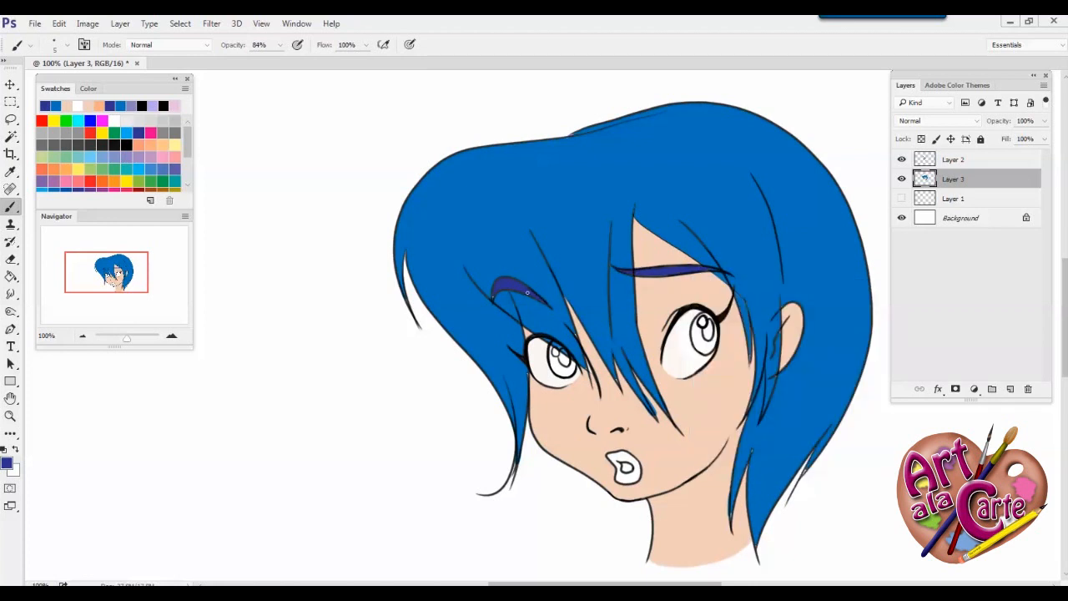
# Fill the irises of both eyes with light purple using the Paint Bucket
pyautogui.keyDown('alt'); pyautogui.click(567, 338); pyautogui.keyUp('alt')
pyautogui.click(163, 157)
pyautogui.click(11, 276)
pyautogui.click(557, 367)
pyautogui.click(701, 347)
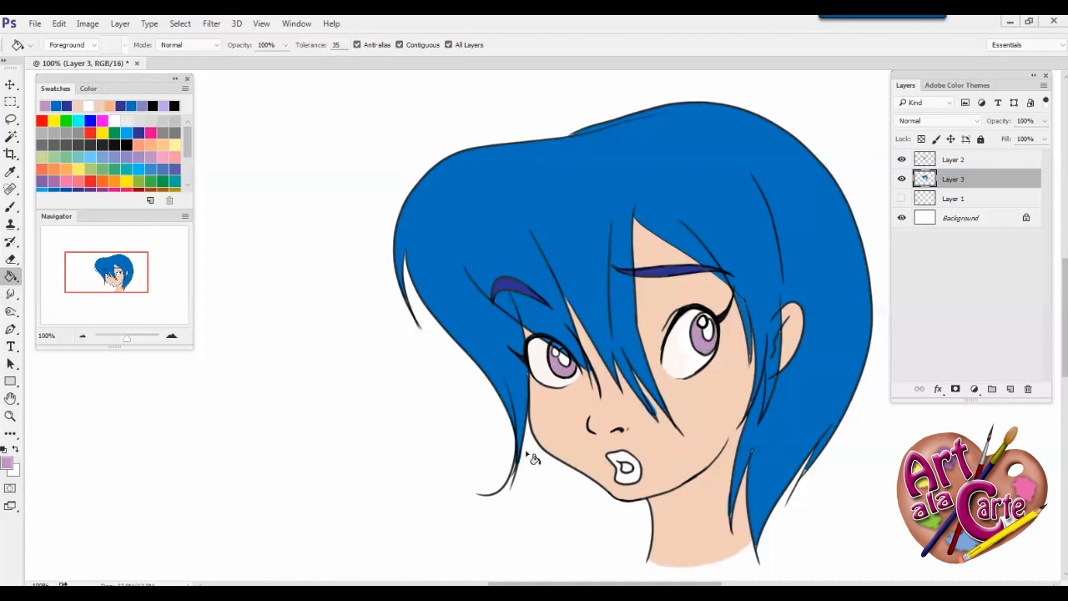
# Paint the lips bright pink with the 5 px brush, leaving the mouth opening white
pyautogui.click(11, 207)
pyautogui.click(151, 133)
pyautogui.moveTo(625, 454); pyautogui.dragTo(630, 460)
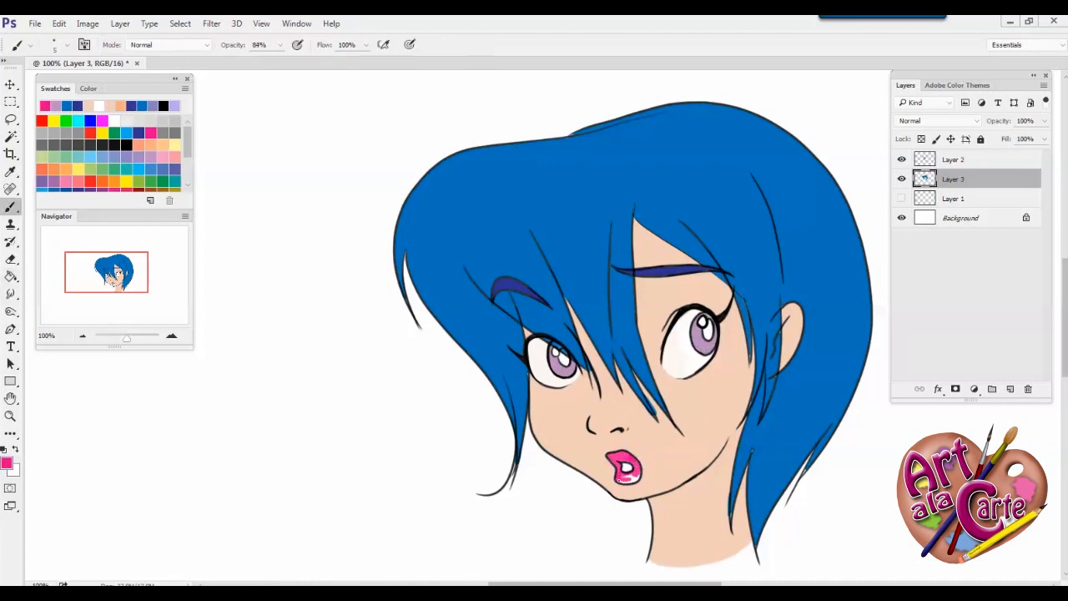
# Touch up the small colour gaps around the hair and face, and paint both pupils black
pyautogui.keyDown('alt'); pyautogui.click(783, 469); pyautogui.keyUp('alt')
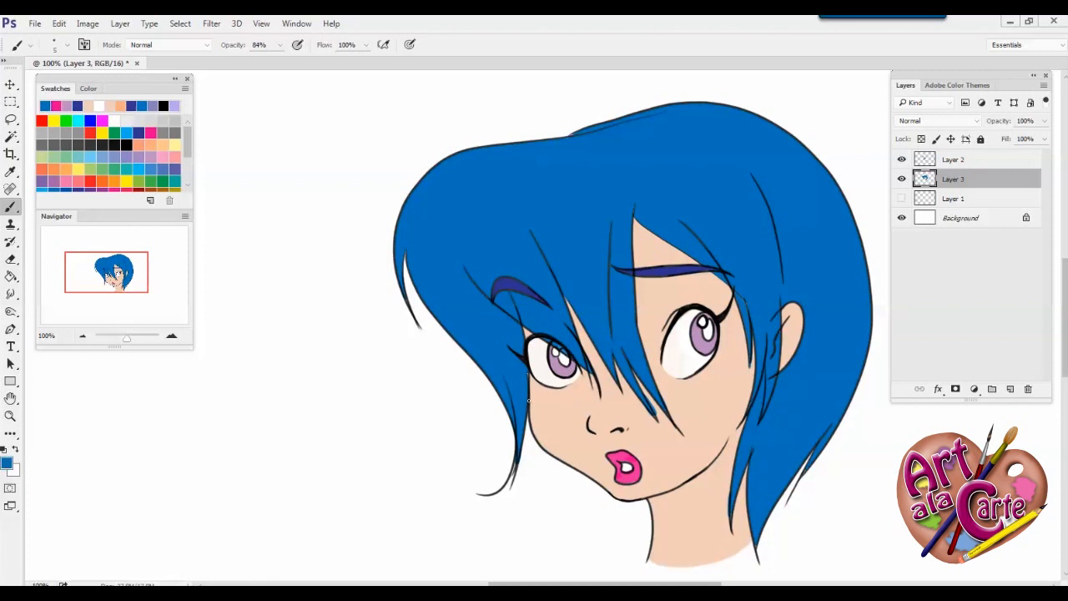
pyautogui.keyDown('alt'); pyautogui.click(683, 324); pyautogui.keyUp('alt')
pyautogui.keyDown('alt'); pyautogui.click(671, 316); pyautogui.keyUp('alt')
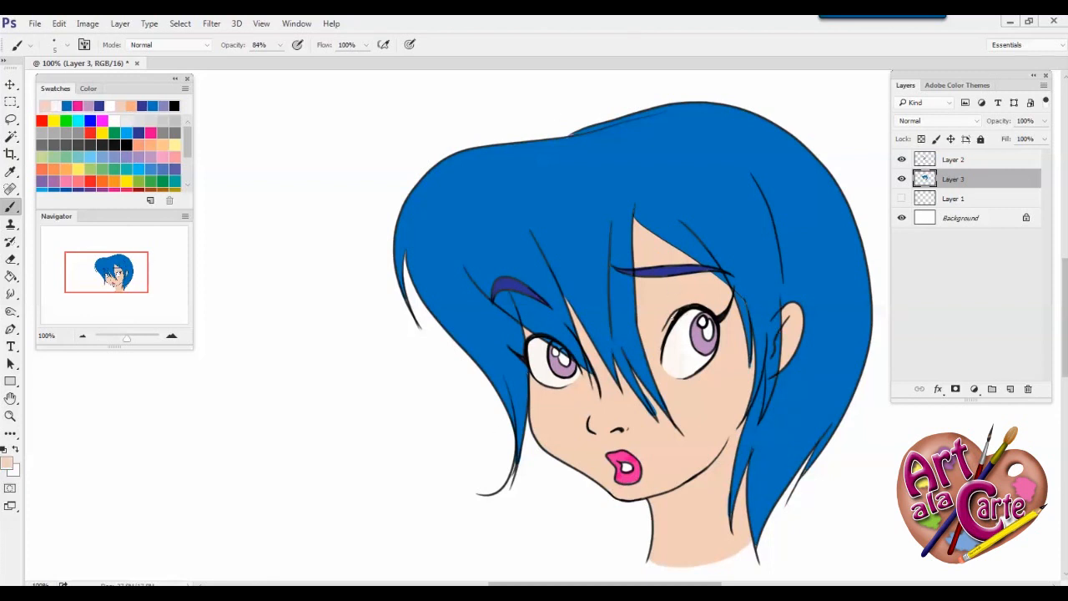
pyautogui.keyDown('alt'); pyautogui.click(513, 324); pyautogui.keyUp('alt')
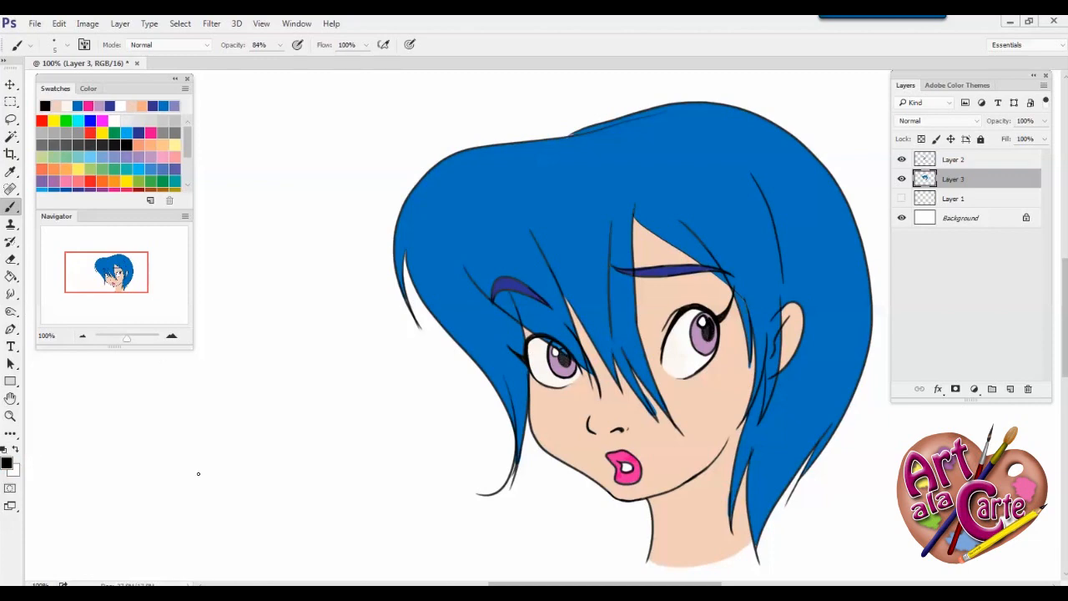
# On a new layer above Layer 3, paint light blue highlights across the crown of the hair with a 21 px brush
pyautogui.click(1009, 389)
pyautogui.keyDown('alt'); pyautogui.click(462, 189); pyautogui.keyUp('alt')
pyautogui.click(7, 463)
pyautogui.click(360, 193)
pyautogui.click(544, 176)
pyautogui.rightClick(435, 297)
pyautogui.moveTo(502, 330); pyautogui.dragTo(506, 331)
pyautogui.moveTo(430, 223)
pyautogui.mouseDown()
pyautogui.moveTo(538, 191)
pyautogui.moveTo(559, 203)
pyautogui.mouseUp()
pyautogui.moveTo(755, 129)
pyautogui.mouseDown()
pyautogui.moveTo(710, 157)
pyautogui.moveTo(646, 153)
pyautogui.mouseUp()
pyautogui.moveTo(606, 180); pyautogui.dragTo(606, 209)
# Soften the hair highlights with a blur filter
pyautogui.click(211, 23)
pyautogui.moveTo(238, 169)
pyautogui.click(422, 220)
pyautogui.press('Return')
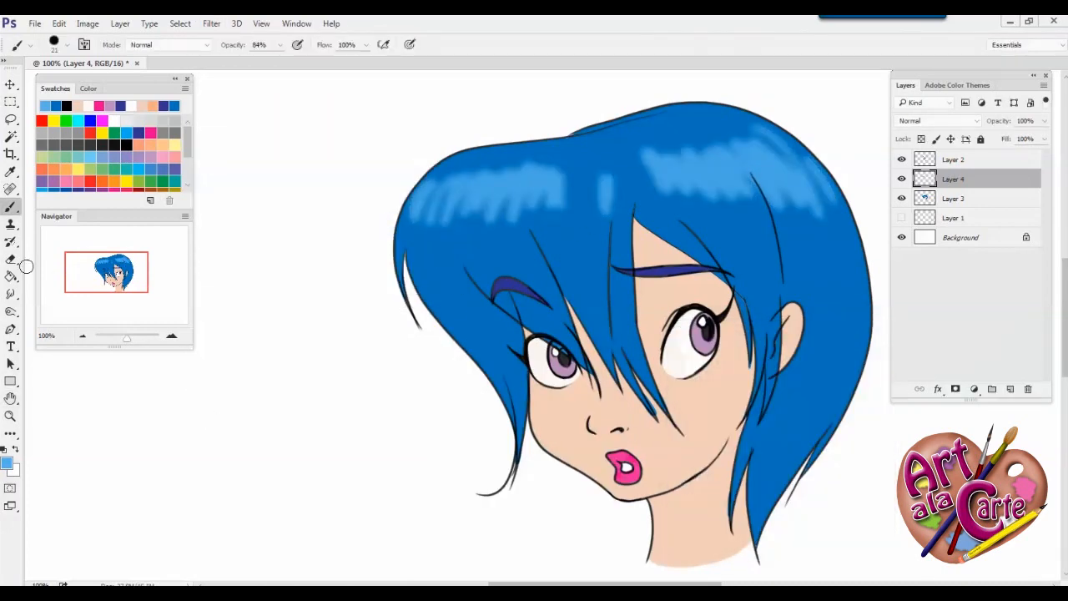
# On a new layer, lasso the shadow the hair casts on the forehead and cheek and fill it with a darker skin tone
pyautogui.click(1009, 389)
pyautogui.press('l')
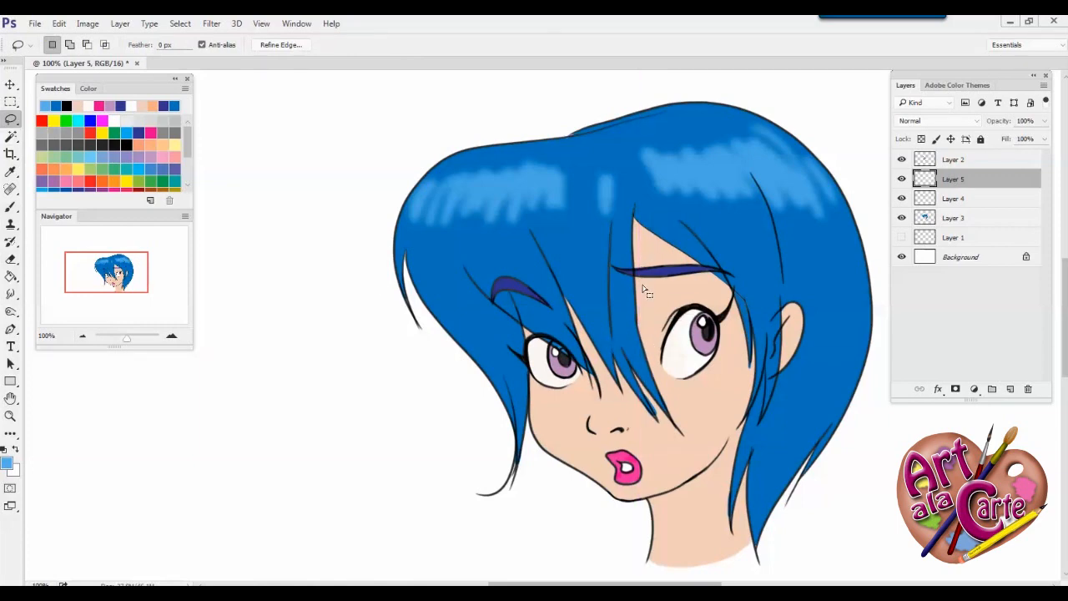
pyautogui.moveTo(638, 331)
pyautogui.mouseDown()
pyautogui.moveTo(737, 416)
pyautogui.moveTo(641, 364)
pyautogui.mouseUp()
pyautogui.press('g')
pyautogui.click(78, 106)
pyautogui.click(6, 463)
pyautogui.click(309, 217)
pyautogui.click(551, 176)
pyautogui.click(642, 285)
pyautogui.click(656, 243)
pyautogui.click(725, 289)
pyautogui.click(745, 390)
# Lasso a shadow along the cheek edge beneath the smaller eye and fill it with the same darker skin tone
pyautogui.press('l')
pyautogui.moveTo(565, 324)
pyautogui.mouseDown()
pyautogui.moveTo(536, 464)
pyautogui.moveTo(560, 321)
pyautogui.mouseUp()
pyautogui.press('g')
pyautogui.click(538, 396)
# Fill a lassoed shadow on the neck under the jaw with the darker skin tone and erase its overlap above the jawline
pyautogui.press('l')
pyautogui.moveTo(732, 431); pyautogui.dragTo(702, 489)
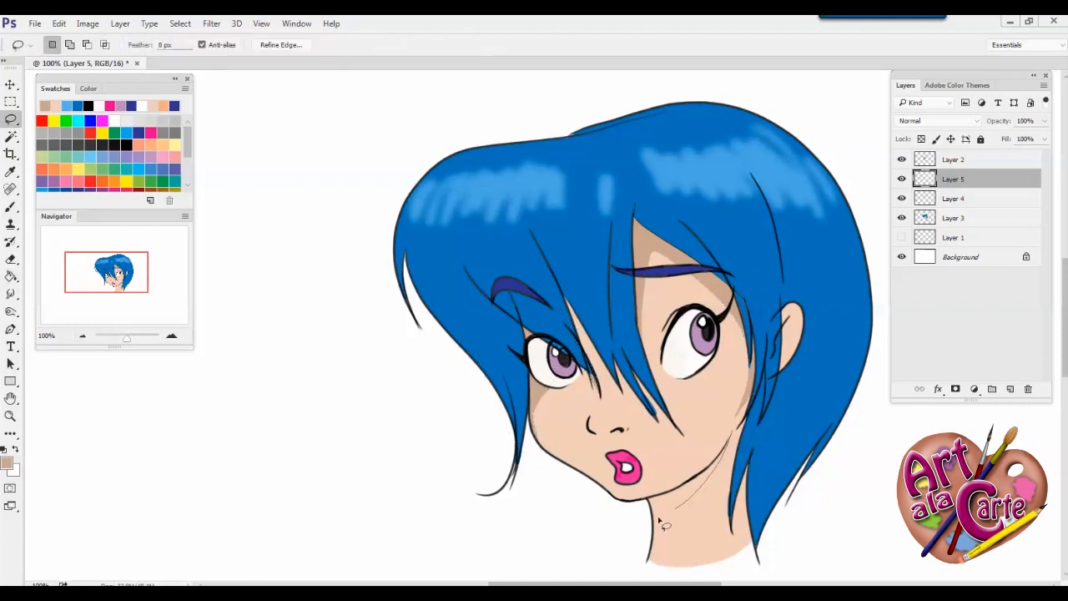
pyautogui.press('g')
pyautogui.click(651, 499)
pyautogui.hotkey('ctrl', 'd')
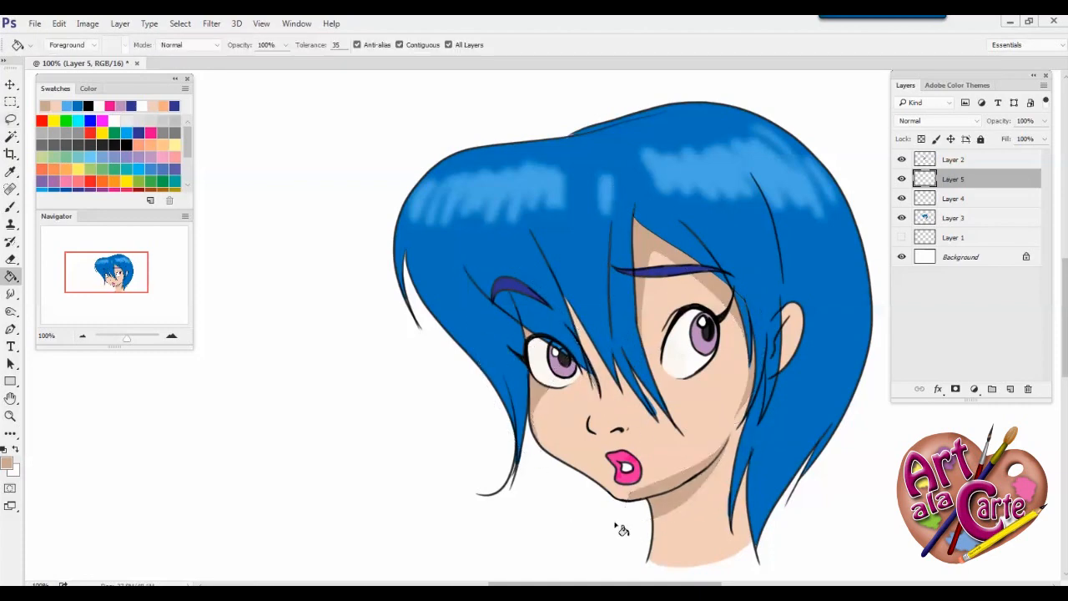
pyautogui.press('e')
pyautogui.moveTo(703, 464); pyautogui.dragTo(627, 498)
# Lasso a small shadow under the nose and fill it with the darker skin tone
pyautogui.press('l')
pyautogui.moveTo(589, 427); pyautogui.dragTo(626, 429)
pyautogui.press('g')
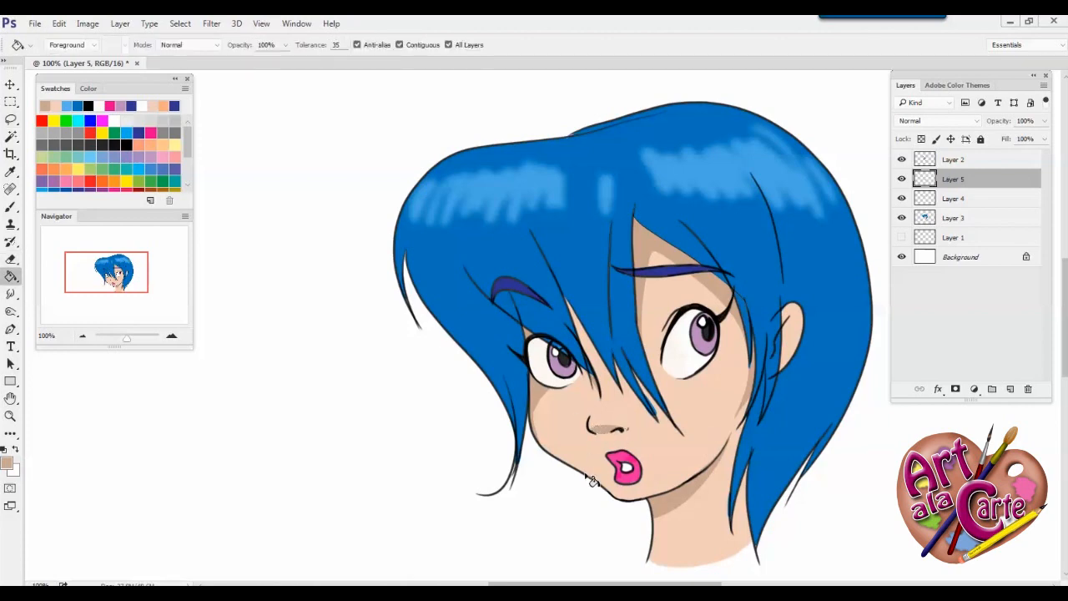
# Clear the selection, lock the transparent pixels of Layer 2 and recolour the hair outlines with the eyebrows' dark blue
pyautogui.click(953, 159)
pyautogui.click(921, 138)
pyautogui.hotkey('ctrl', 'd')
pyautogui.click(11, 207)
pyautogui.keyDown('alt'); pyautogui.click(399, 281); pyautogui.keyUp('alt')
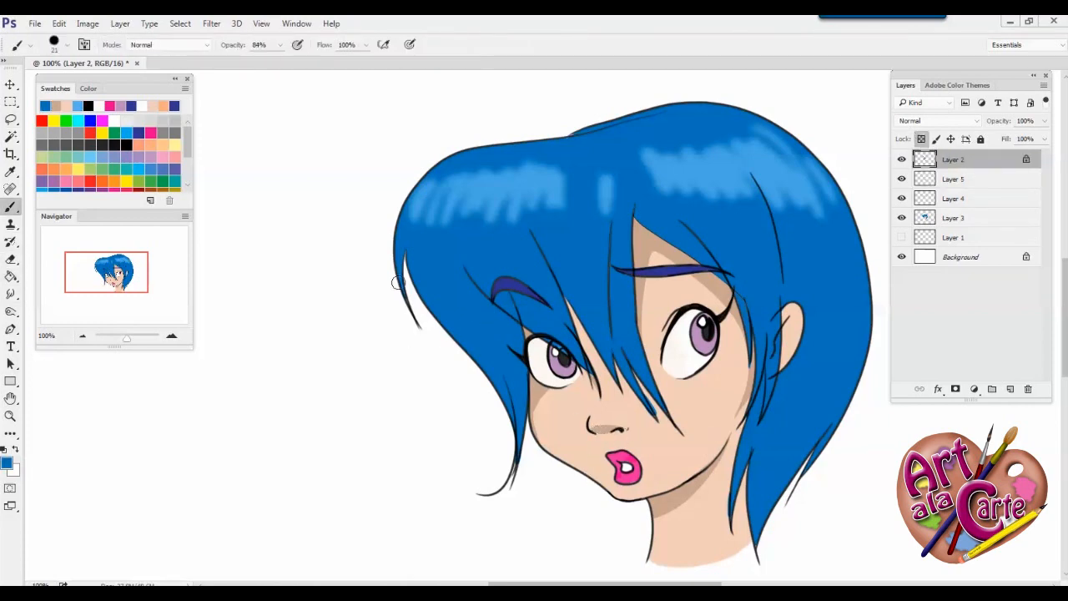
pyautogui.keyDown('alt'); pyautogui.click(511, 283); pyautogui.keyUp('alt')
pyautogui.moveTo(470, 355)
pyautogui.mouseDown()
pyautogui.moveTo(491, 363)
pyautogui.moveTo(436, 173)
pyautogui.moveTo(726, 100)
pyautogui.moveTo(797, 484)
pyautogui.moveTo(742, 467)
pyautogui.moveTo(770, 390)
pyautogui.moveTo(691, 227)
pyautogui.moveTo(630, 358)
pyautogui.moveTo(727, 274)
pyautogui.moveTo(667, 419)
pyautogui.moveTo(542, 242)
pyautogui.moveTo(512, 270)
pyautogui.moveTo(494, 484)
pyautogui.mouseUp()
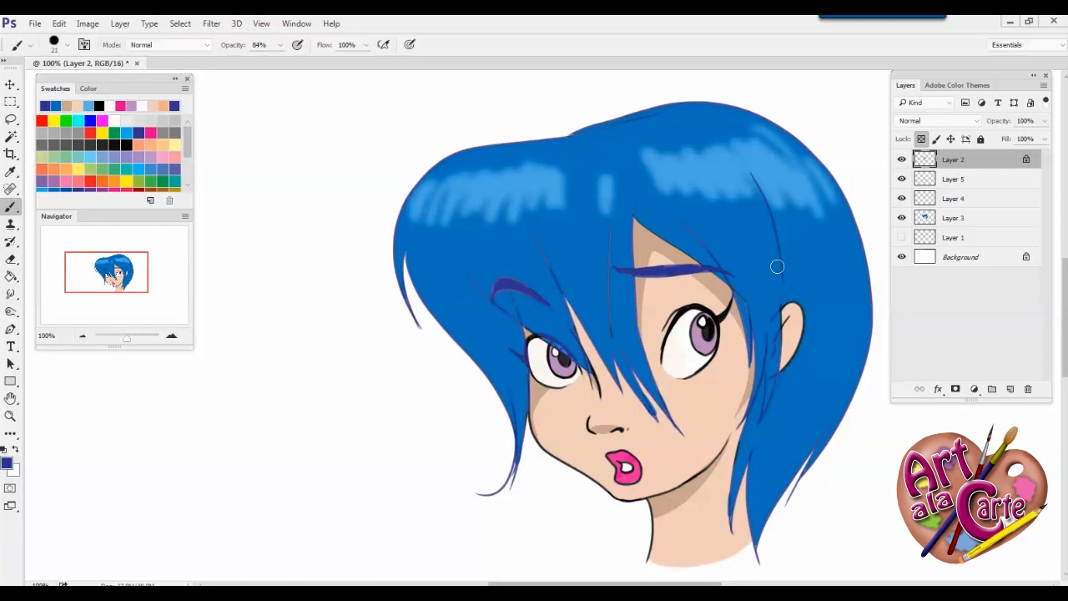
# Recolour the jaw, cheek and nose outlines brown, using a darker shade of the skin shadow colour
pyautogui.keyDown('alt'); pyautogui.click(678, 503); pyautogui.keyUp('alt')
pyautogui.click(7, 463)
pyautogui.click(351, 269)
pyautogui.click(558, 172)
pyautogui.moveTo(728, 440); pyautogui.dragTo(644, 502)
pyautogui.moveTo(532, 435); pyautogui.dragTo(614, 501)
pyautogui.moveTo(588, 419); pyautogui.dragTo(613, 427)
# Recolour the lip outlines with a darker shade of the lips' pink
pyautogui.keyDown('alt'); pyautogui.click(629, 457); pyautogui.keyUp('alt')
pyautogui.click(7, 463)
pyautogui.click(395, 238)
pyautogui.click(557, 172)
# Recolour the iris outlines with a dark purple based on the iris colour
pyautogui.keyDown('alt'); pyautogui.click(707, 334); pyautogui.keyUp('alt')
pyautogui.click(7, 463)
pyautogui.click(557, 172)
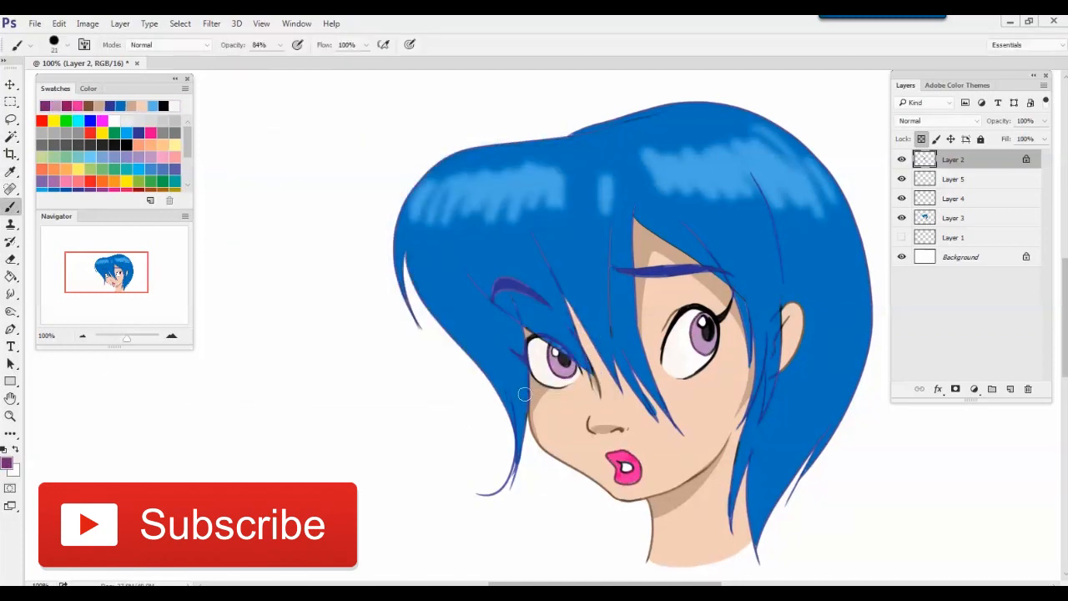